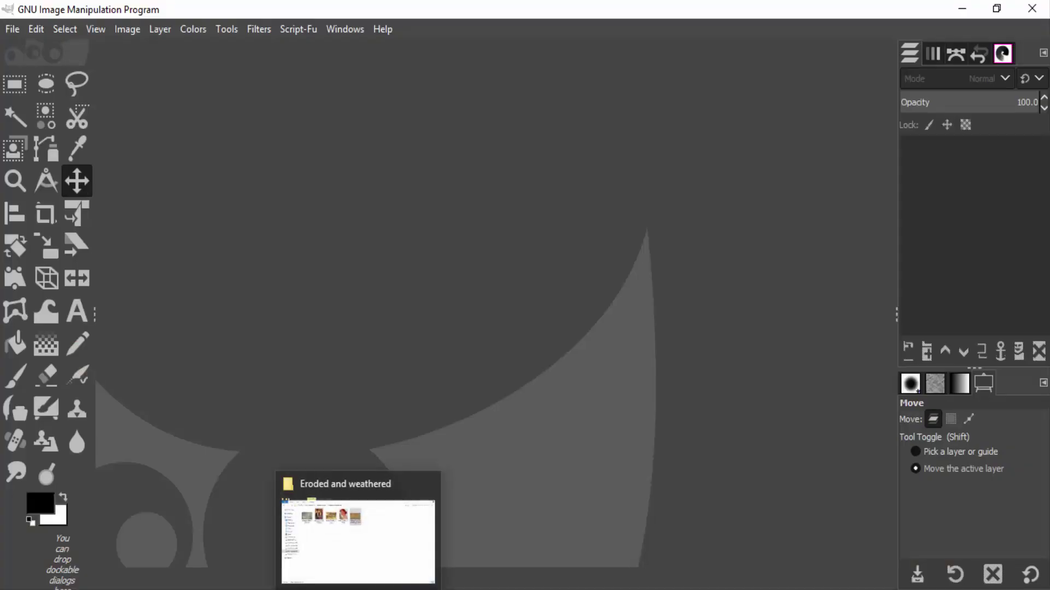
# Open TexturesCom_RustLeak0032_2_M.jpg in GIMP by dragging it from Explorer
pyautogui.click(358, 533)
pyautogui.moveTo(521, 112)
pyautogui.mouseDown()
pyautogui.moveTo(495, 176)
pyautogui.moveTo(484, 584)
pyautogui.moveTo(500, 301)
pyautogui.mouseUp()
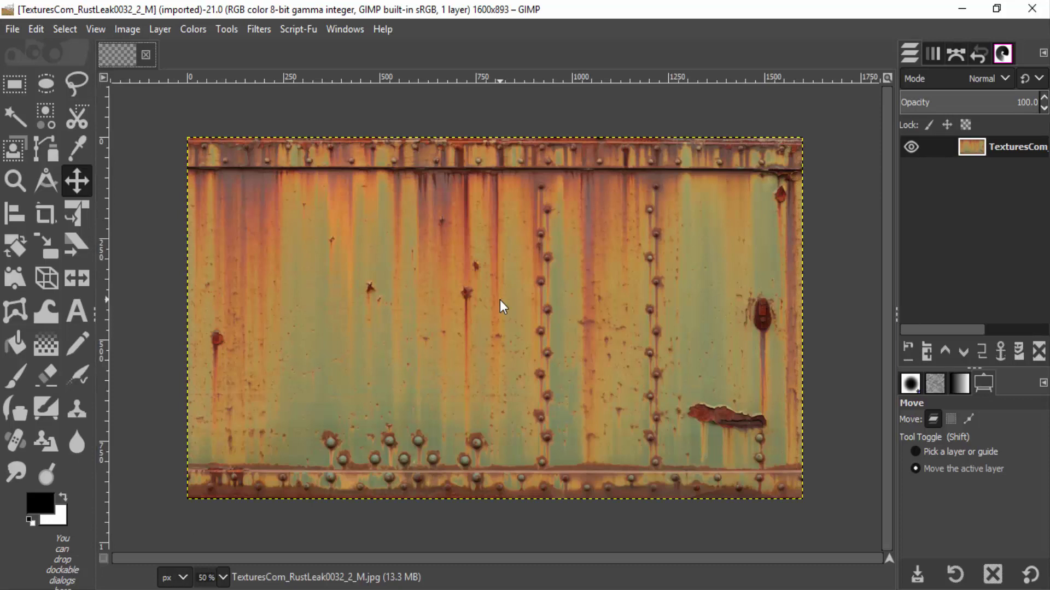
# Scale the rust image proportionally to 1080 px high, giving 1935×1080
pyautogui.click(132, 26)
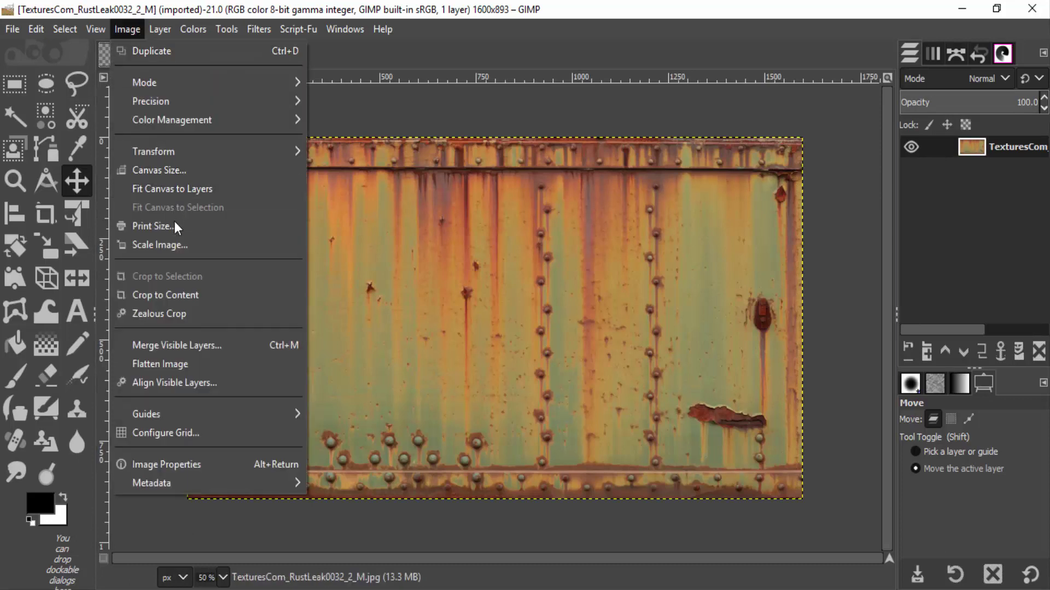
pyautogui.click(175, 246)
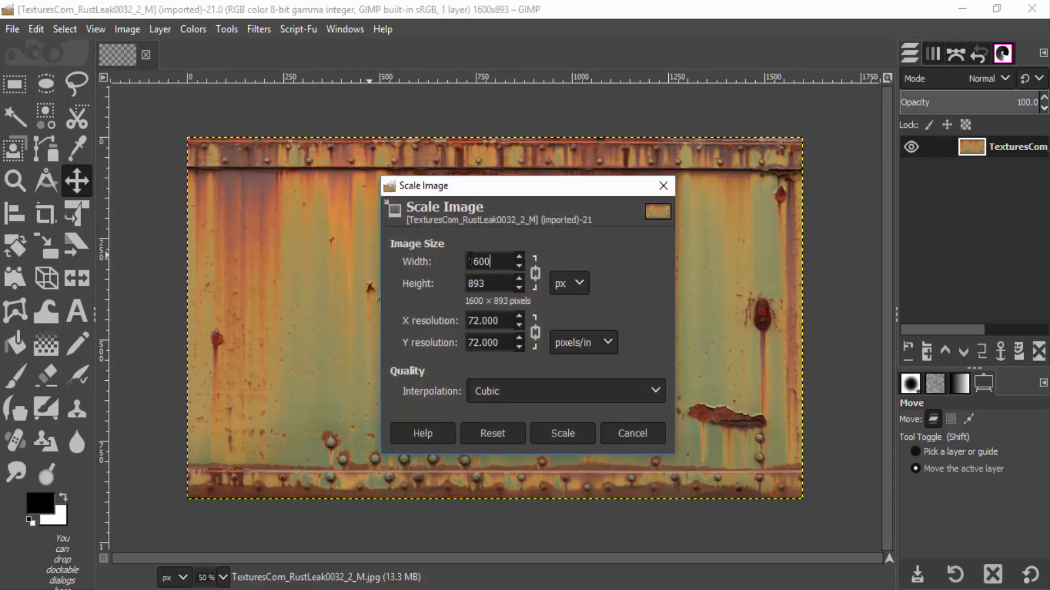
pyautogui.press('Tab')
pyautogui.write('10')
pyautogui.write('80')
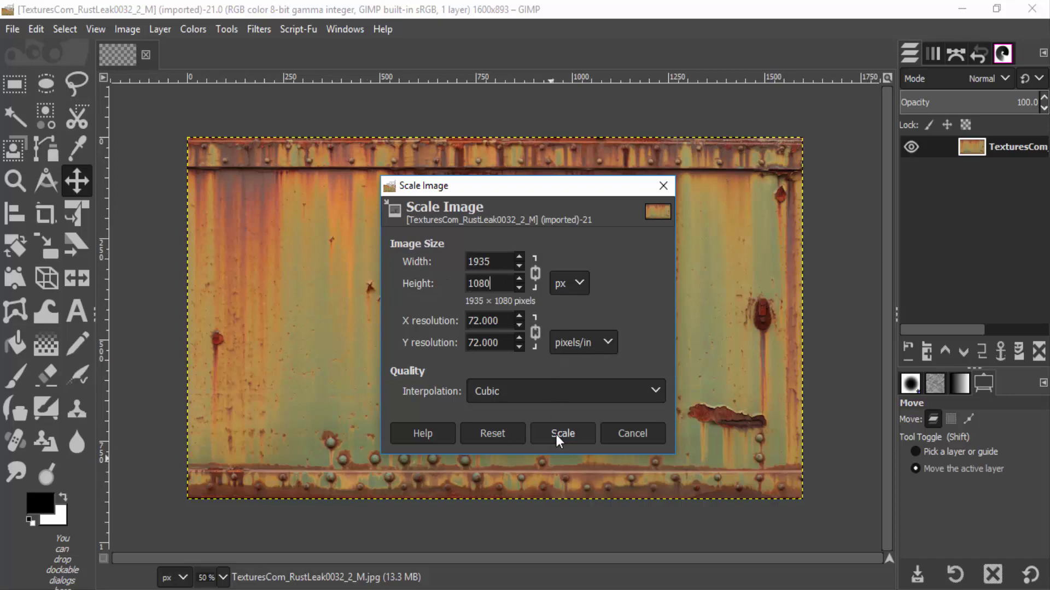
pyautogui.click(557, 434)
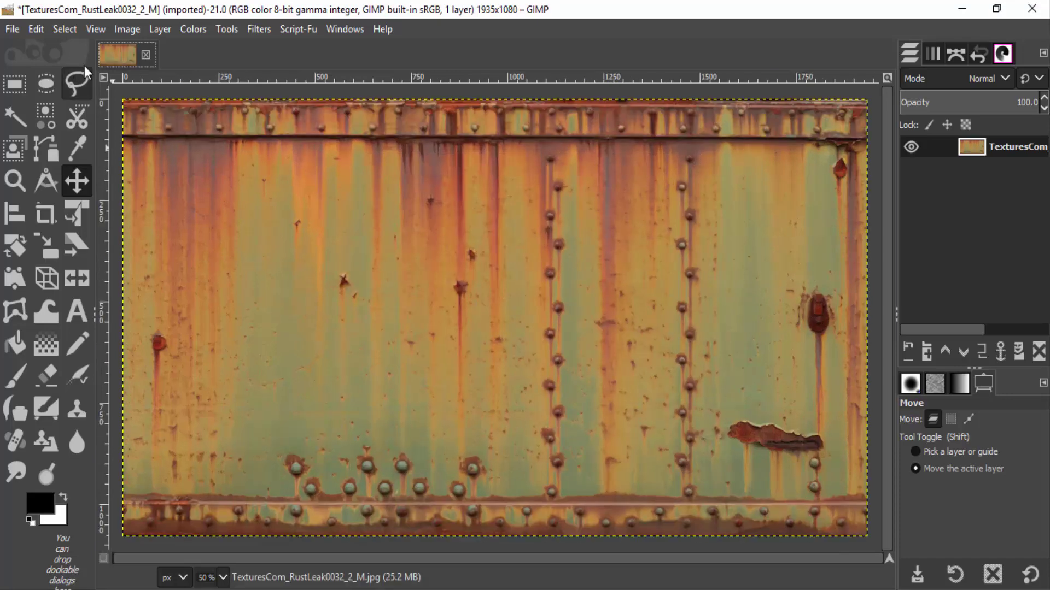
pyautogui.click(129, 28)
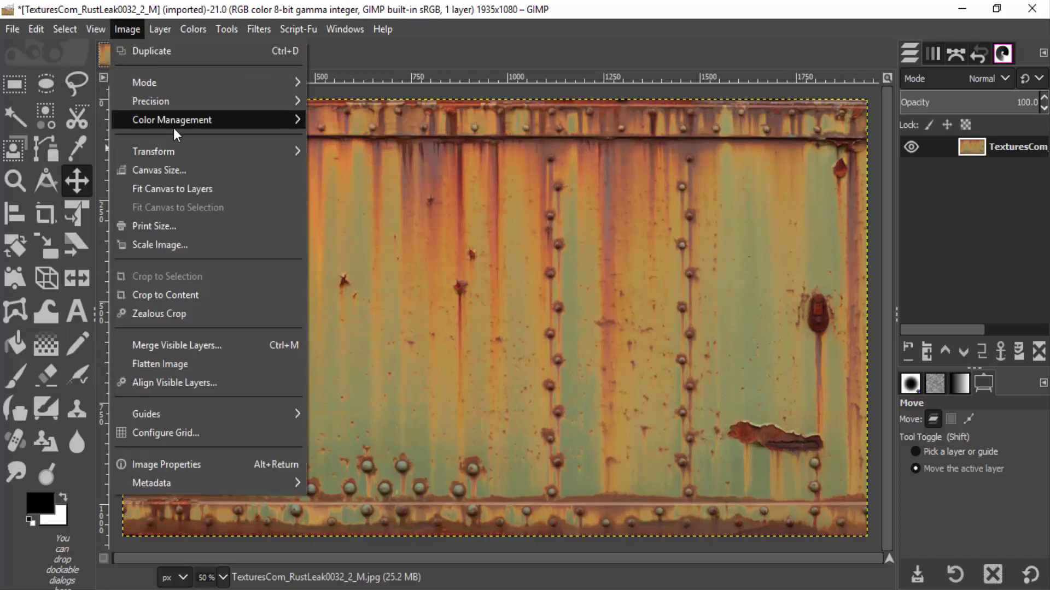
# Resize the canvas to 1920 wide by 1080 high
pyautogui.click(188, 171)
pyautogui.write('192')
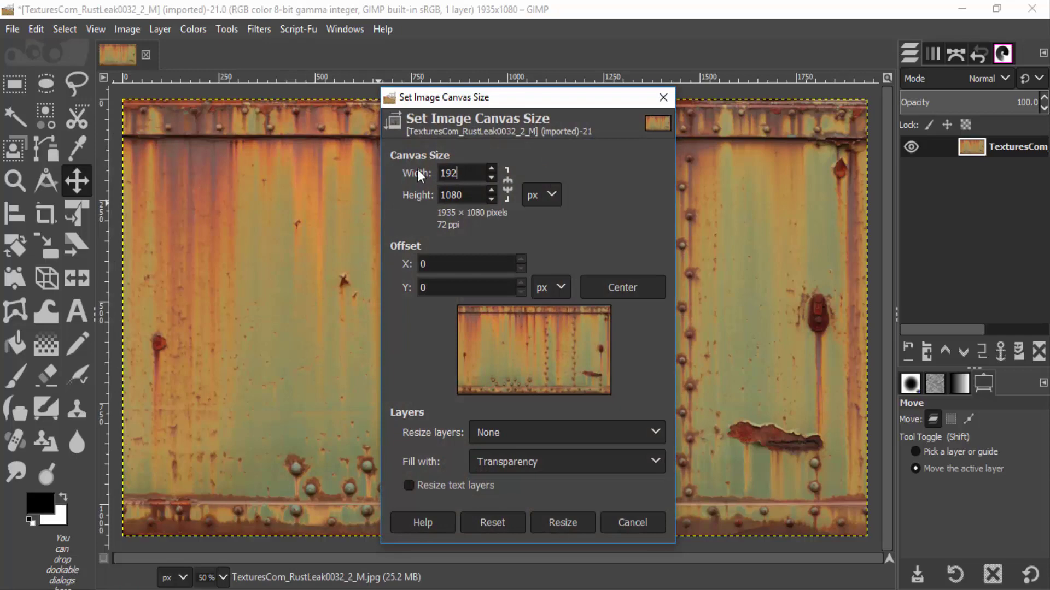
pyautogui.write('0')
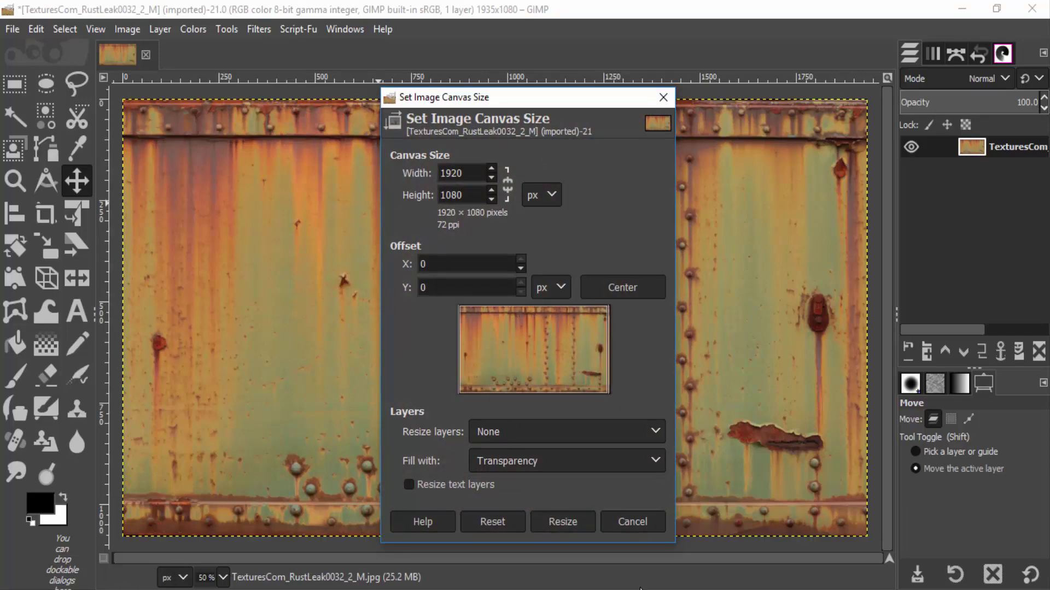
pyautogui.click(574, 515)
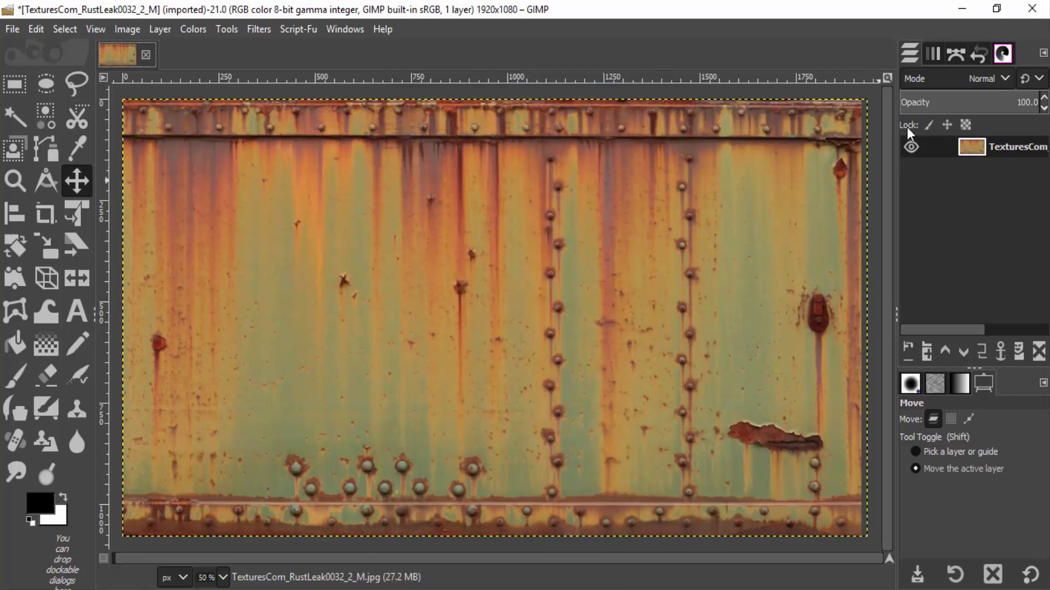
# Apply Layer to Image Size to the rust texture layer
pyautogui.rightClick(987, 139)
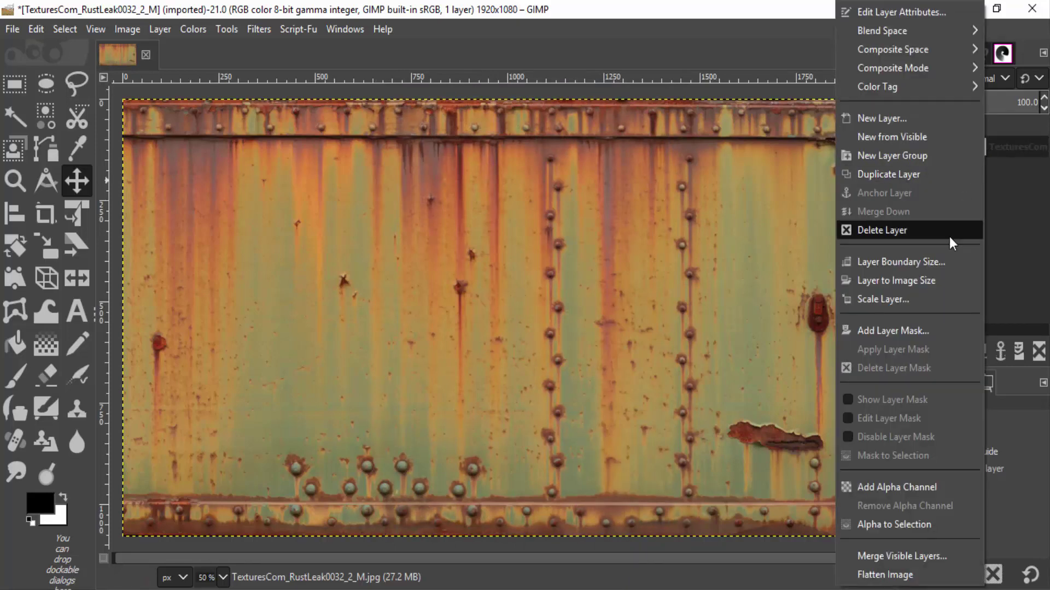
pyautogui.click(934, 280)
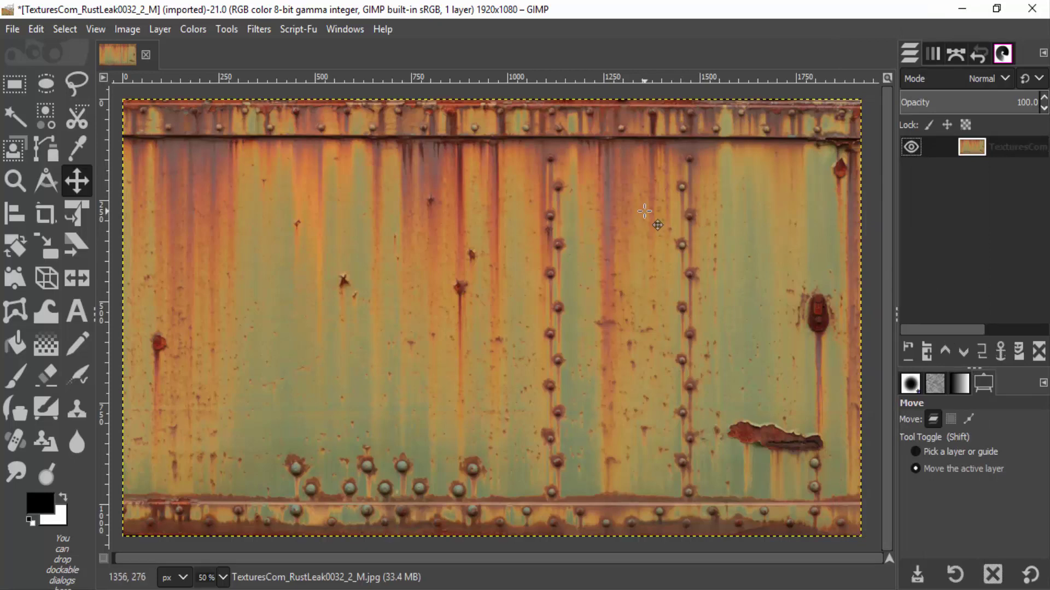
# Drop soda-983293_1920.jpg from Explorer onto GIMP as a new layer
pyautogui.click(970, 15)
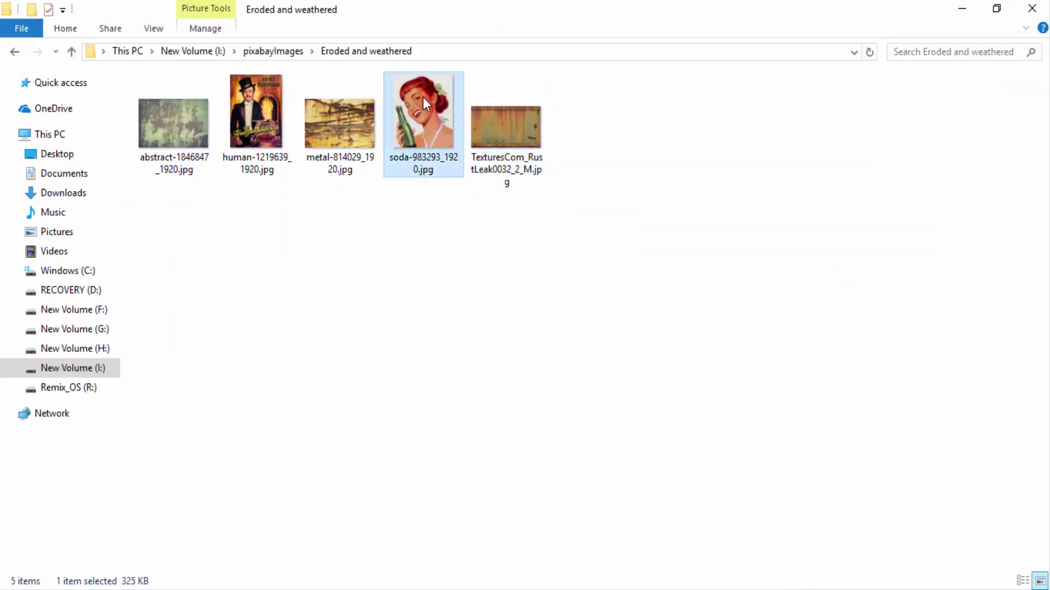
pyautogui.moveTo(422, 97)
pyautogui.mouseDown()
pyautogui.moveTo(526, 495)
pyautogui.moveTo(451, 306)
pyautogui.mouseUp()
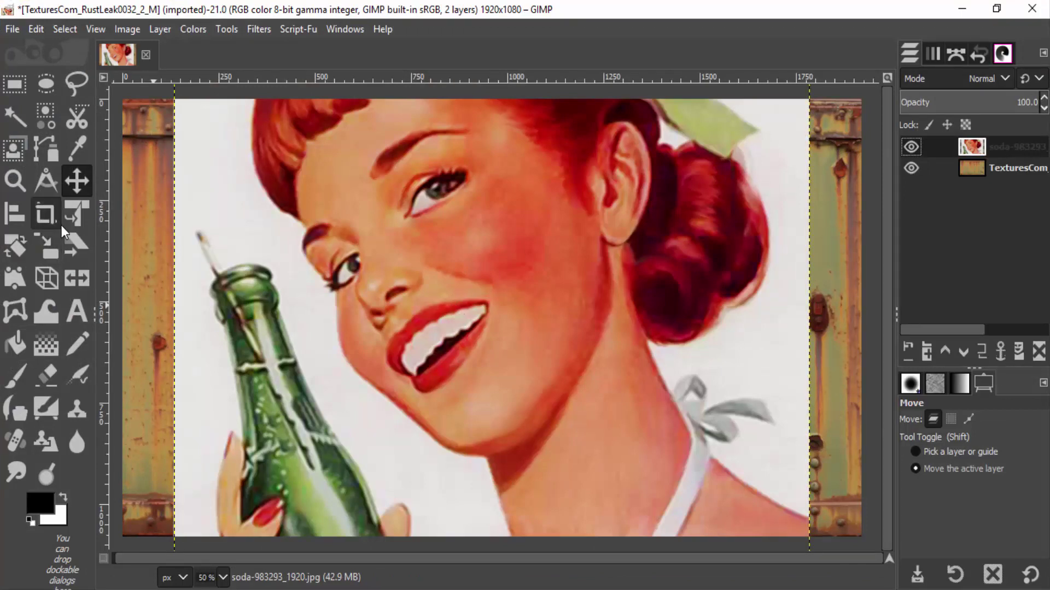
# Shrink the soda layer to about 779×905 along the texture's right side
pyautogui.click(46, 244)
pyautogui.moveTo(286, 234)
pyautogui.mouseDown()
pyautogui.moveTo(279, 155)
pyautogui.moveTo(564, 215)
pyautogui.moveTo(561, 148)
pyautogui.mouseUp()
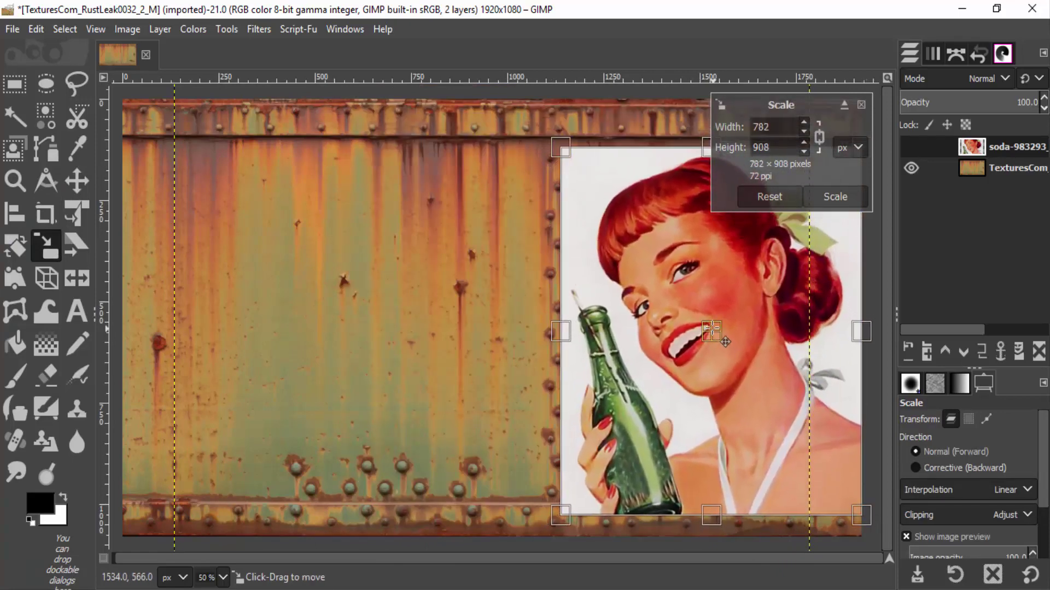
pyautogui.moveTo(725, 341); pyautogui.dragTo(731, 331)
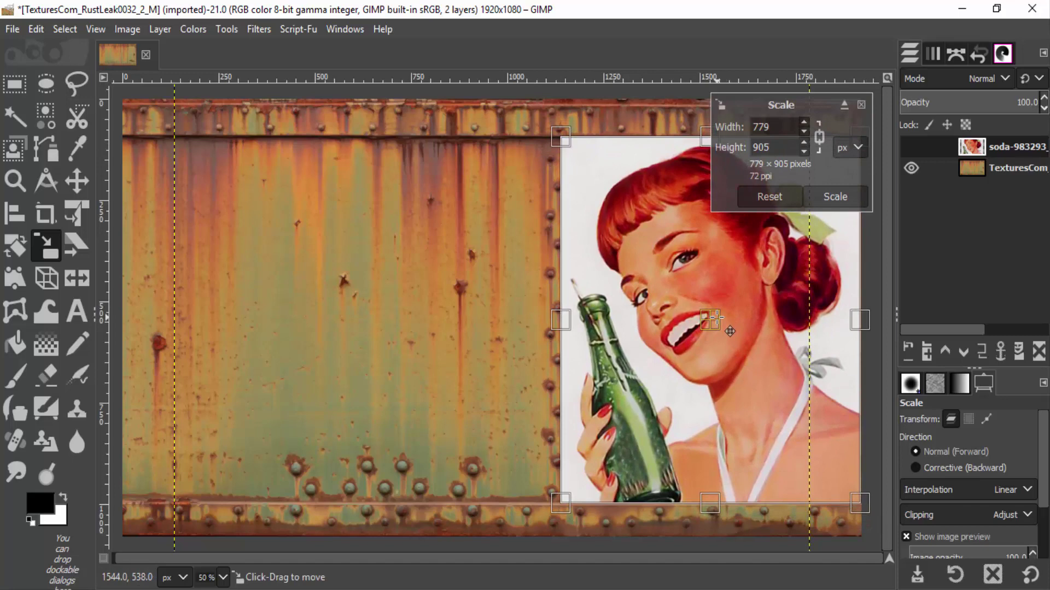
pyautogui.press('Return')
pyautogui.press('m')
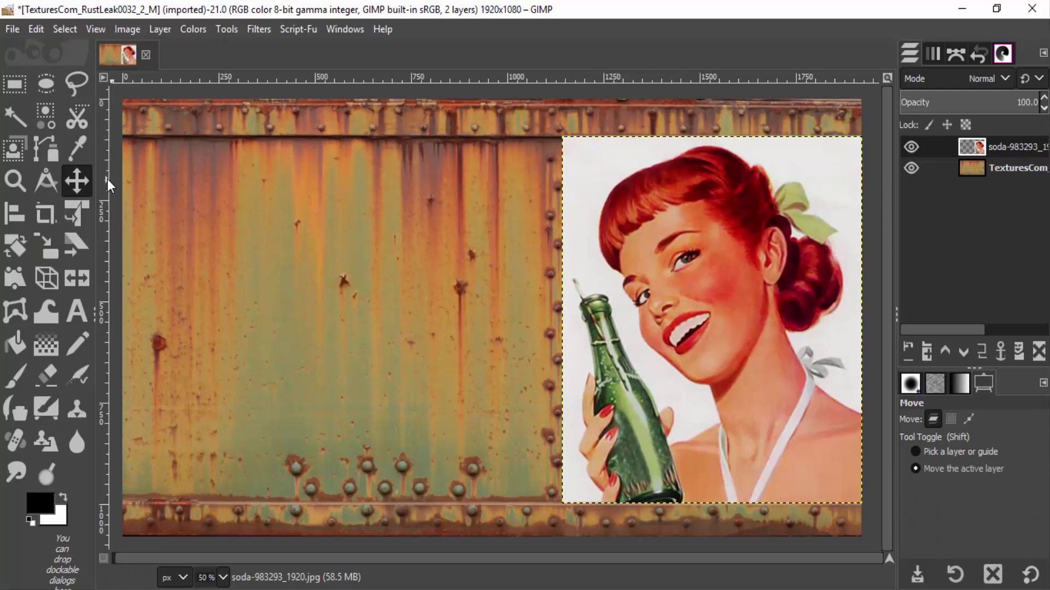
# Fuzzy-select the white backdrop around the woman and bottle, zooming in to check edges
pyautogui.click(15, 116)
pyautogui.click(581, 207)
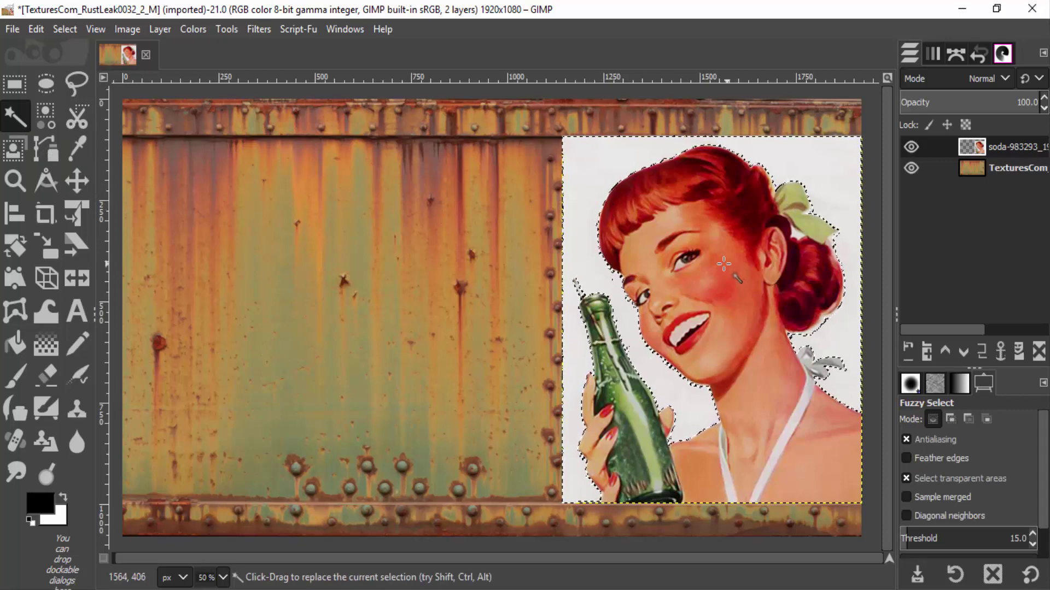
pyautogui.press('+')
pyautogui.press('+')
pyautogui.press('+')
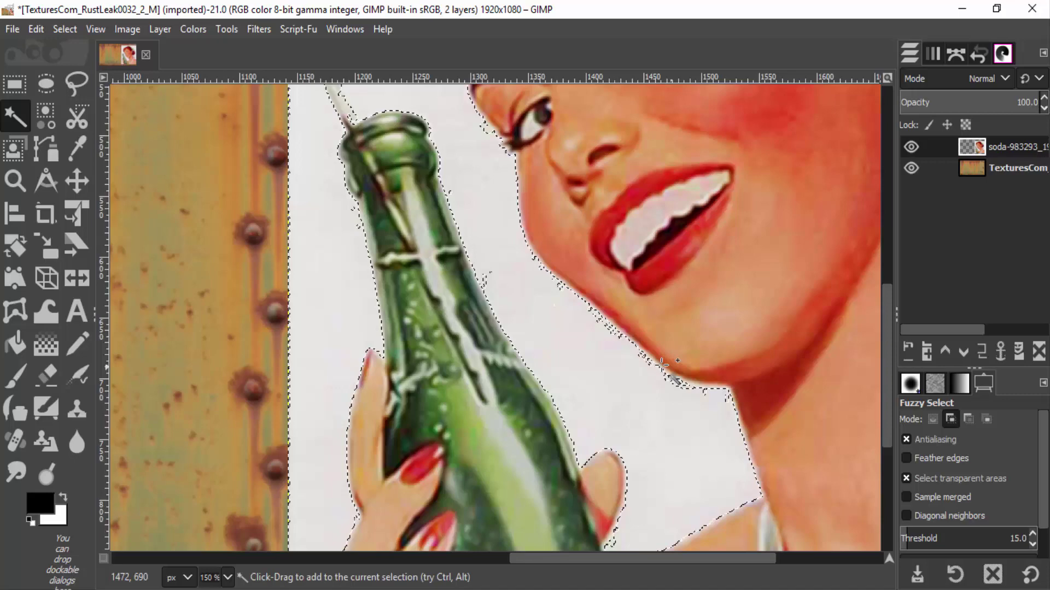
pyautogui.press('+')
pyautogui.press('+')
pyautogui.press('+')
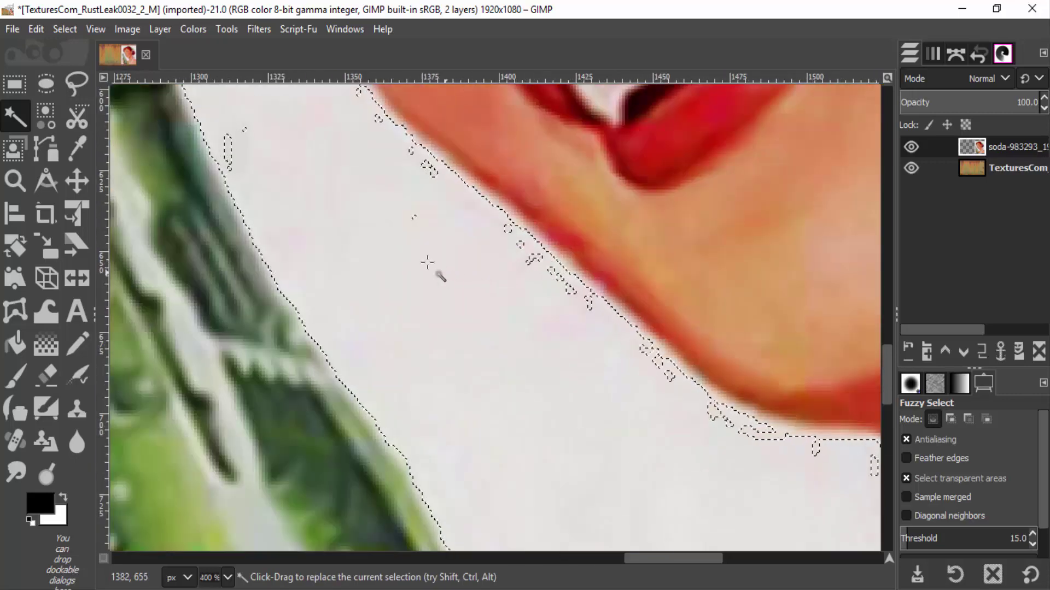
pyautogui.press('-')
pyautogui.press('-')
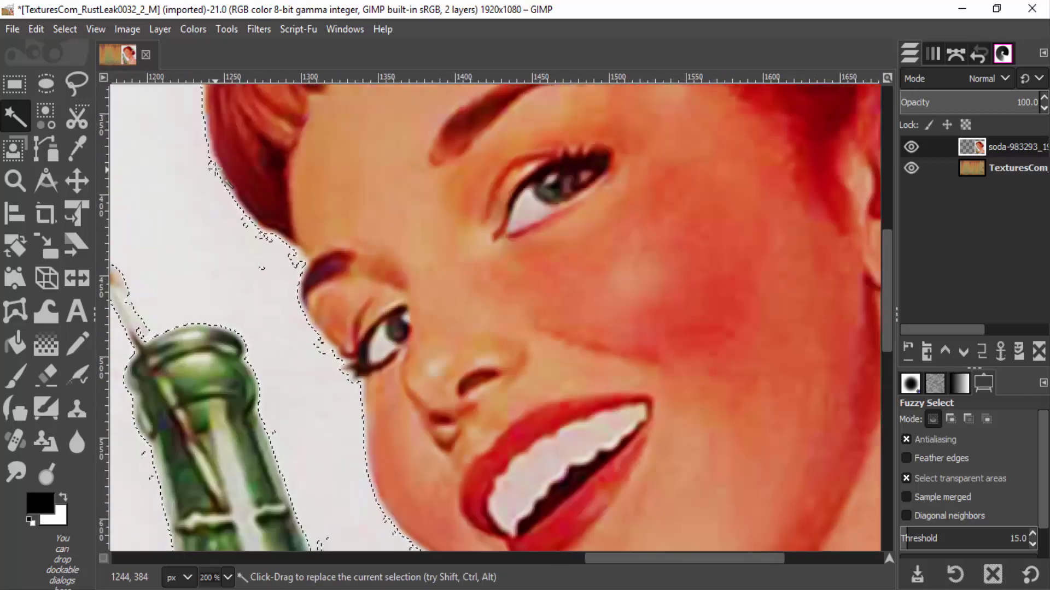
pyautogui.press('-')
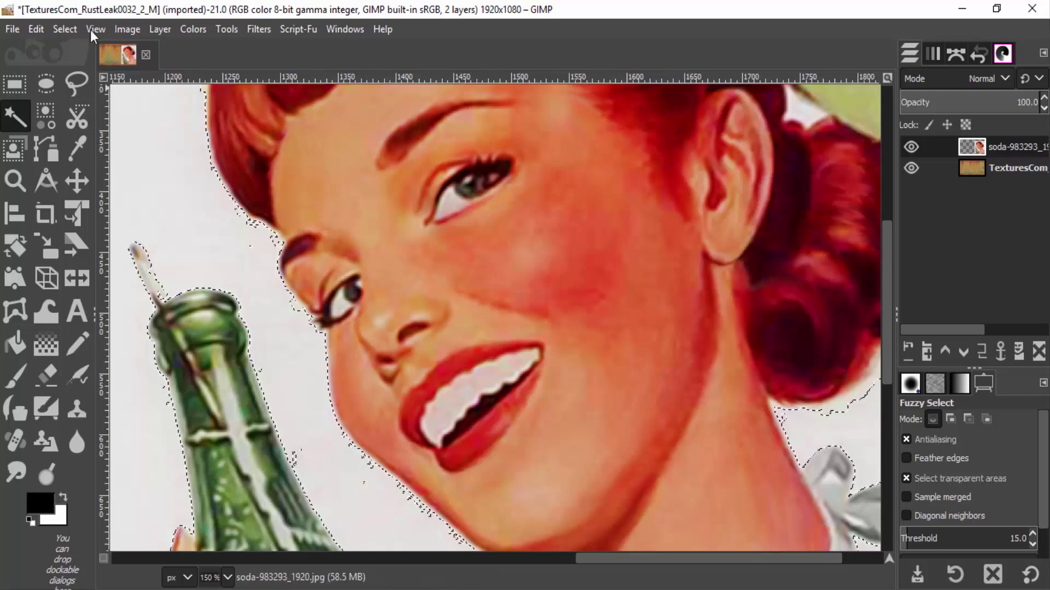
# Grow the selection by 2 px and delete the white background
pyautogui.click(62, 26)
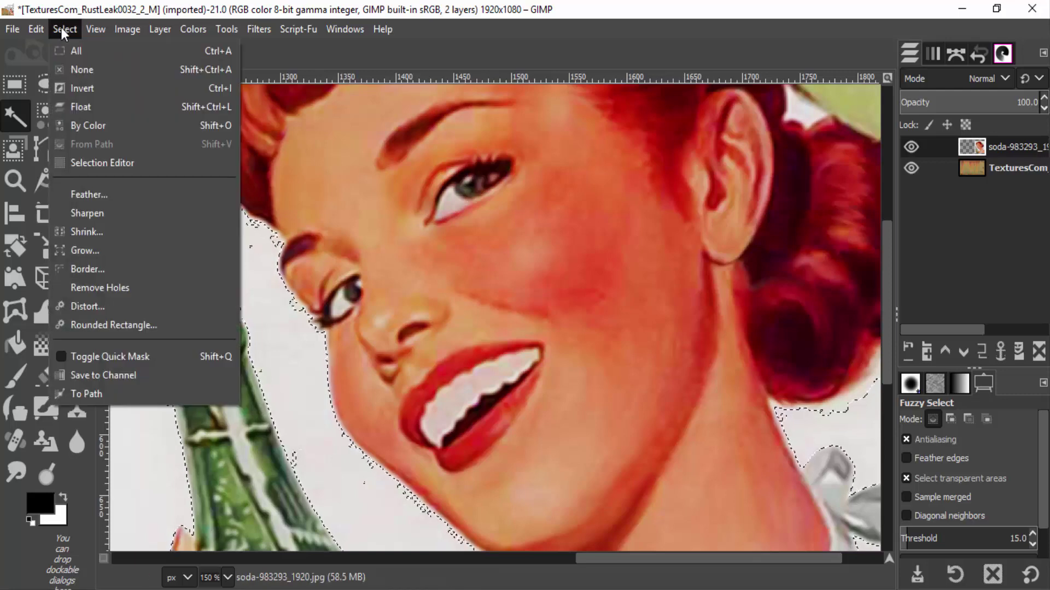
pyautogui.click(106, 254)
pyautogui.click(138, 268)
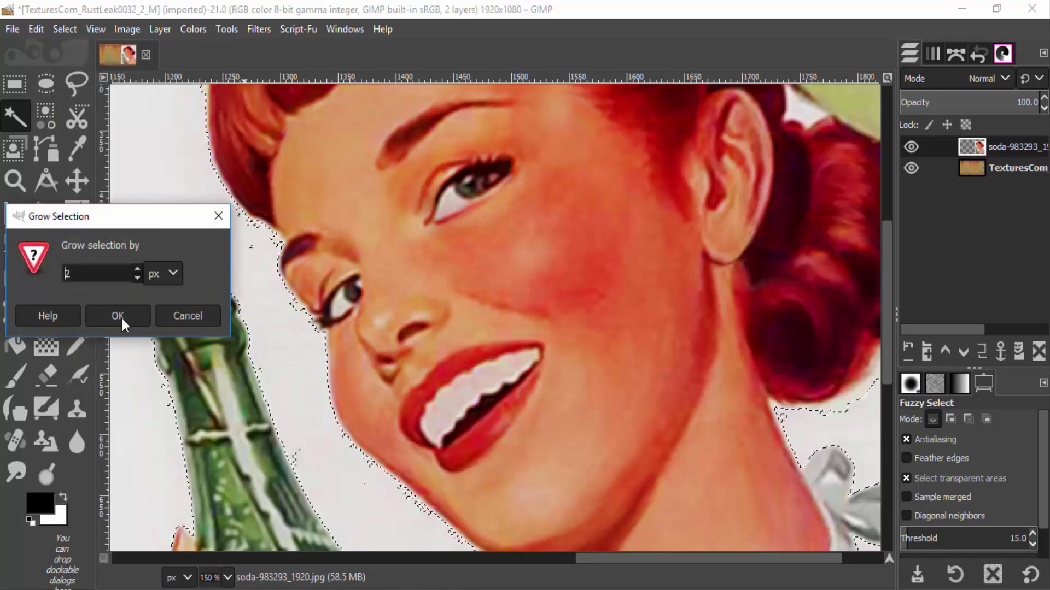
pyautogui.click(113, 324)
pyautogui.scroll(5, 309, 369)
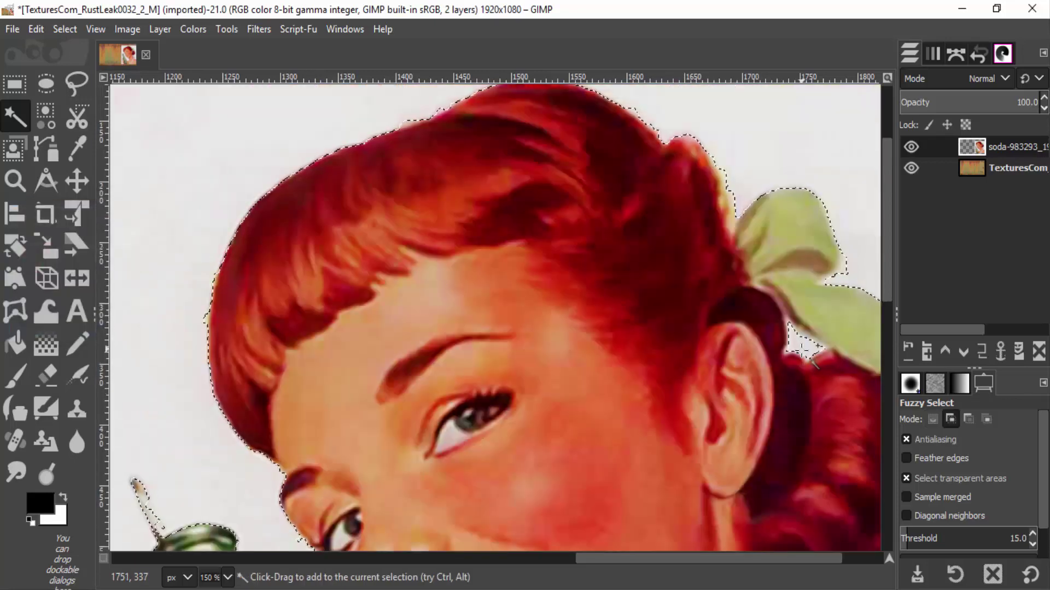
pyautogui.keyDown('ctrl'); pyautogui.scroll(-2, 304, 369); pyautogui.keyUp('ctrl')
pyautogui.keyDown('ctrl'); pyautogui.scroll(-1, 303, 369); pyautogui.keyUp('ctrl')
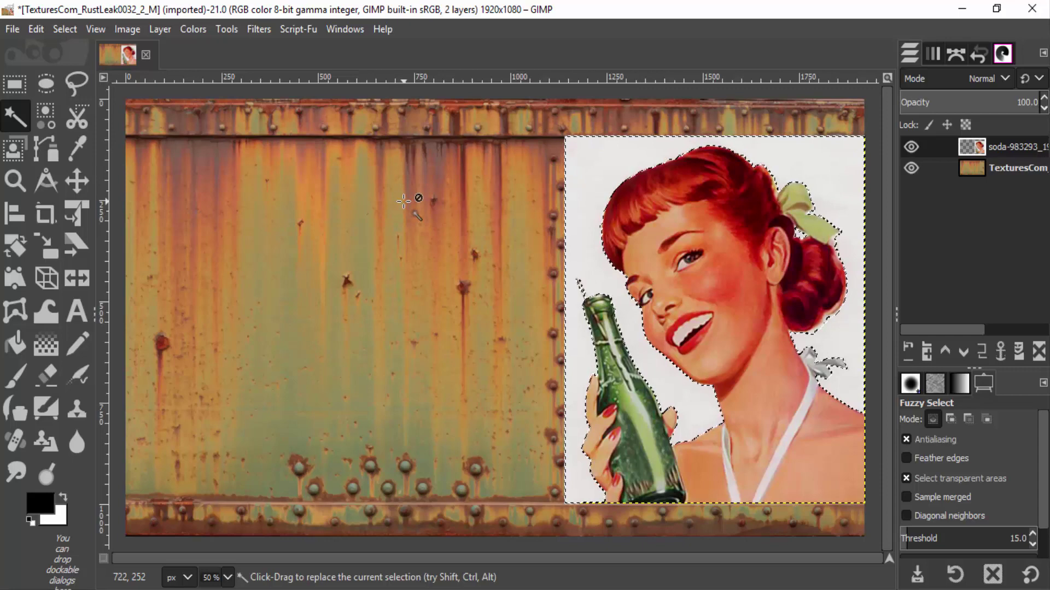
pyautogui.press('Delete')
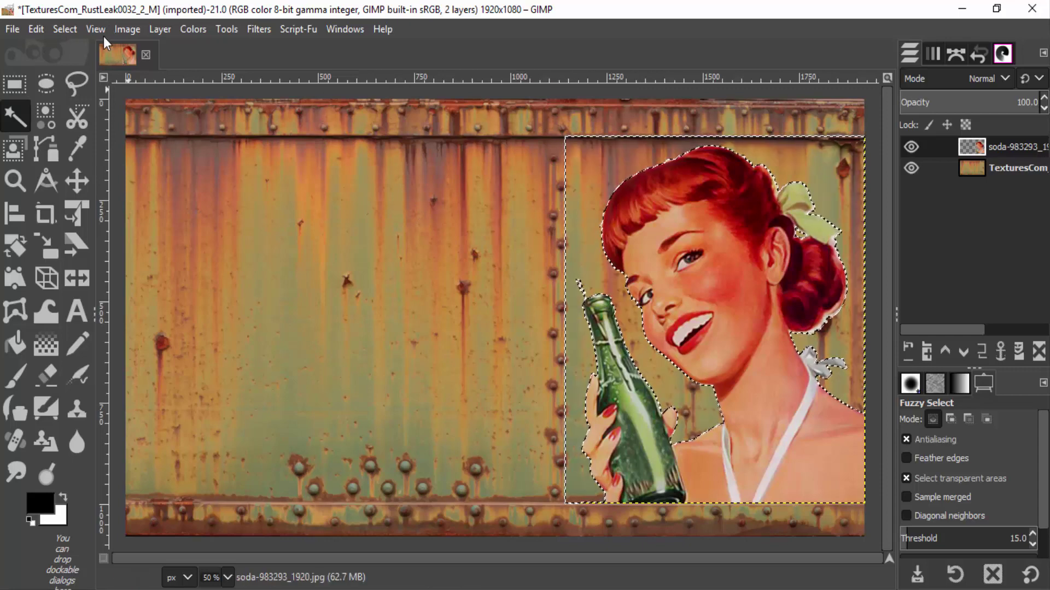
# Invert the selection so the woman and bottle are selected
pyautogui.click(65, 29)
pyautogui.click(93, 88)
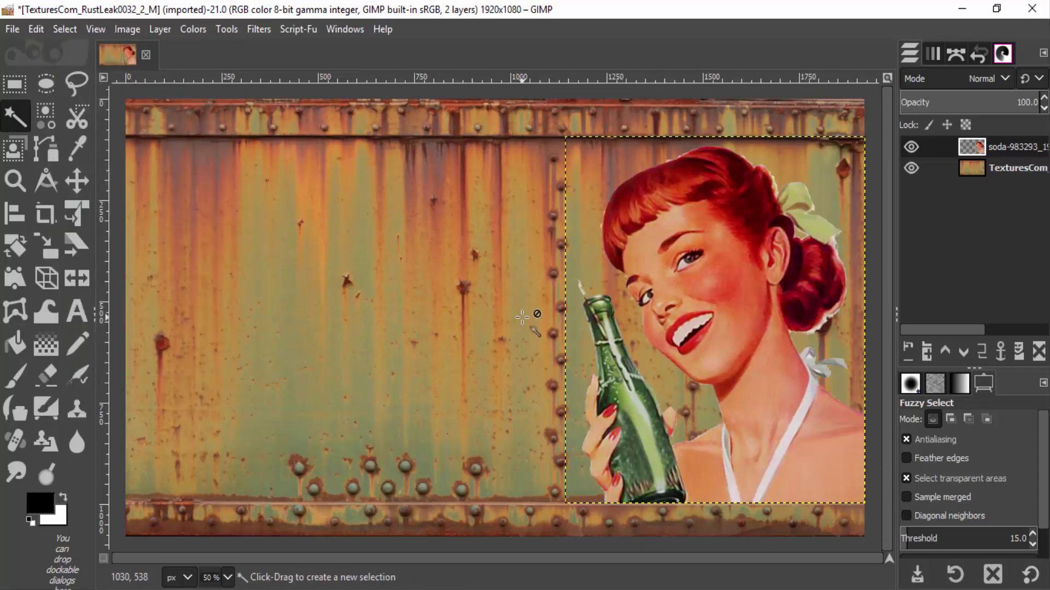
pyautogui.hotkey('shift', 'e')
# Hide the soda pin-up layer and duplicate the TexturesCom rust layer
pyautogui.click(979, 169)
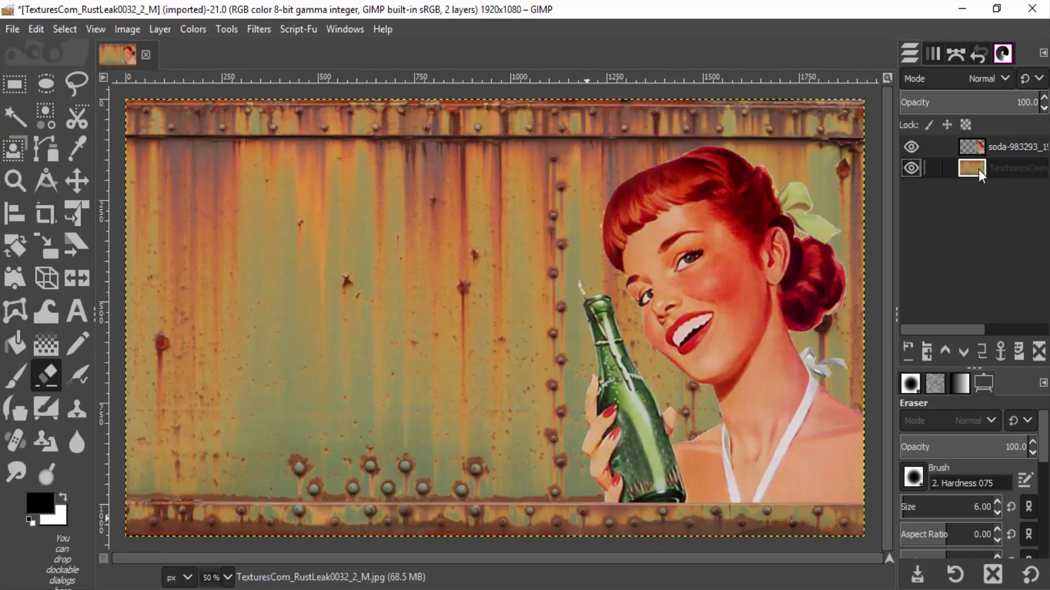
pyautogui.click(905, 148)
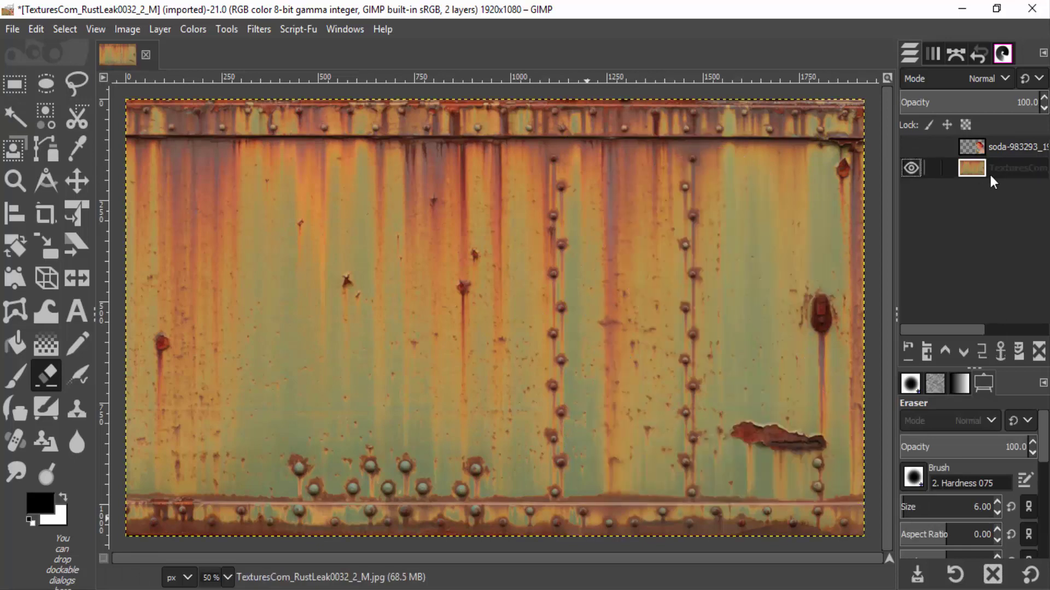
pyautogui.click(983, 349)
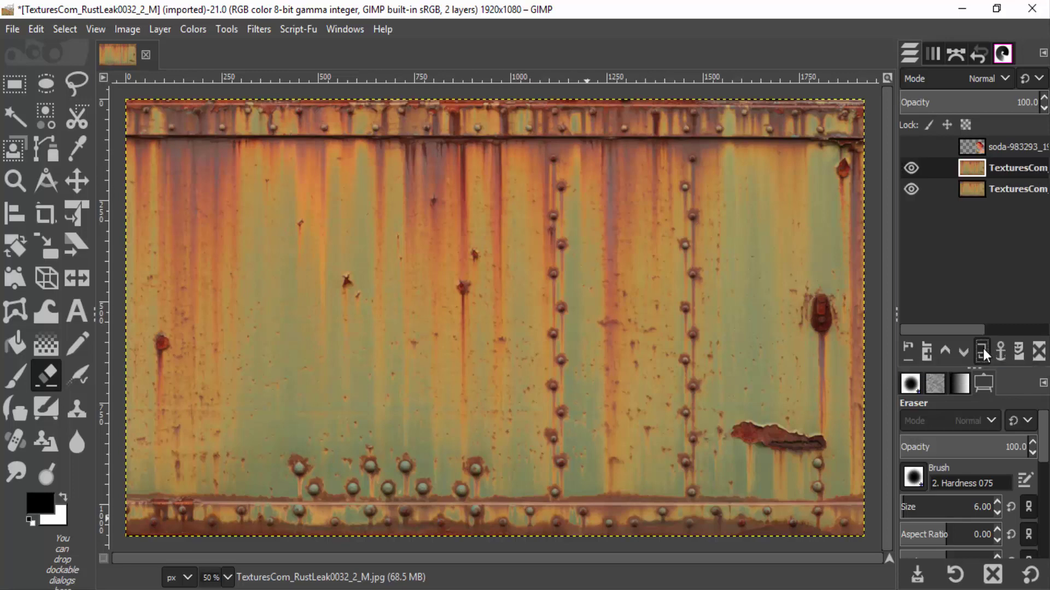
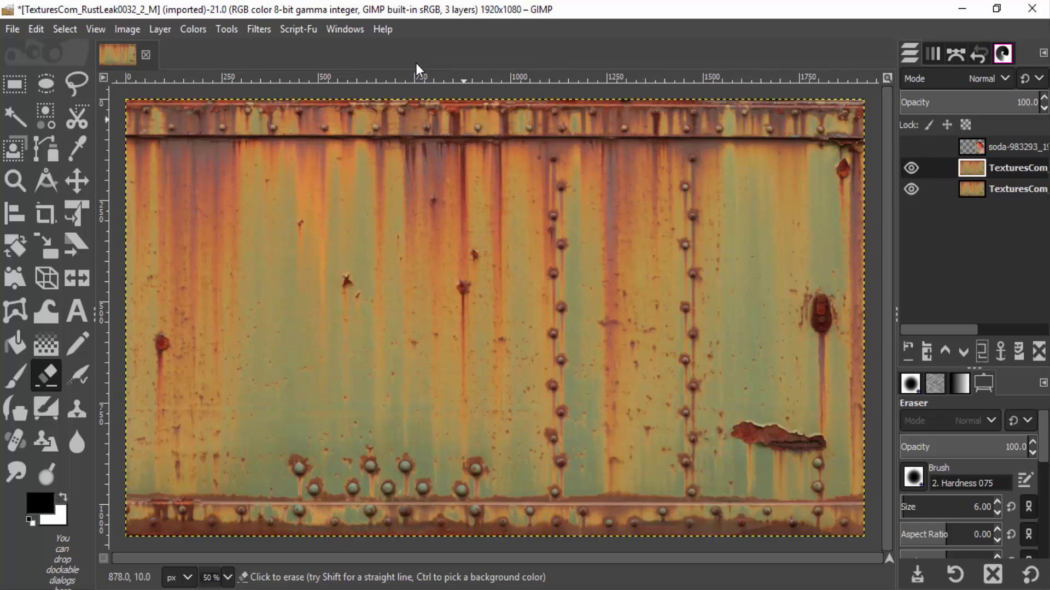
# Desaturate the duplicated rust texture layer with Hue-Saturation, setting Saturation to -100
pyautogui.click(201, 29)
pyautogui.click(219, 105)
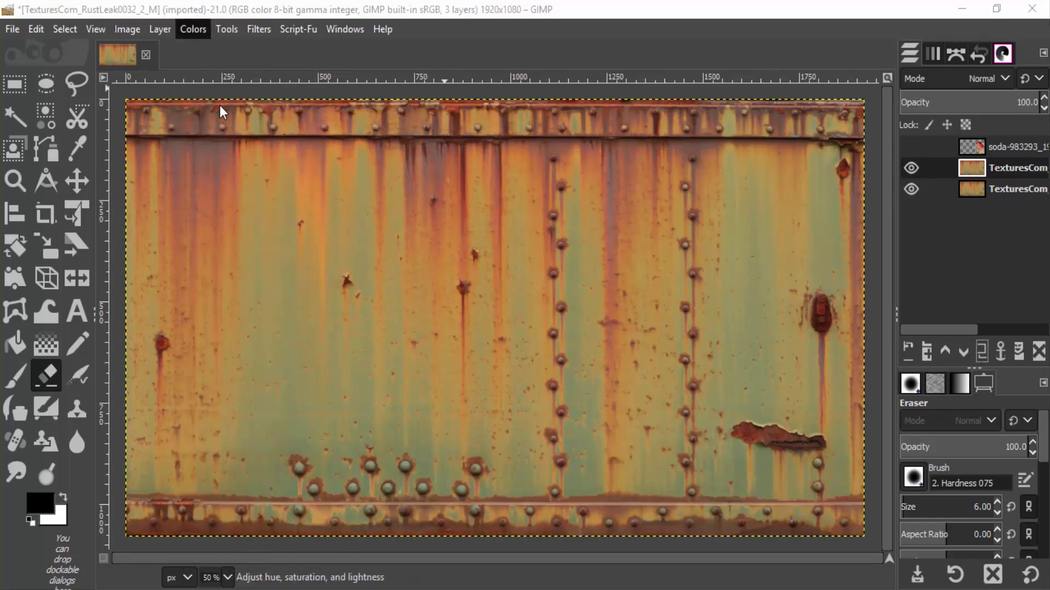
pyautogui.moveTo(187, 415); pyautogui.dragTo(2, 414)
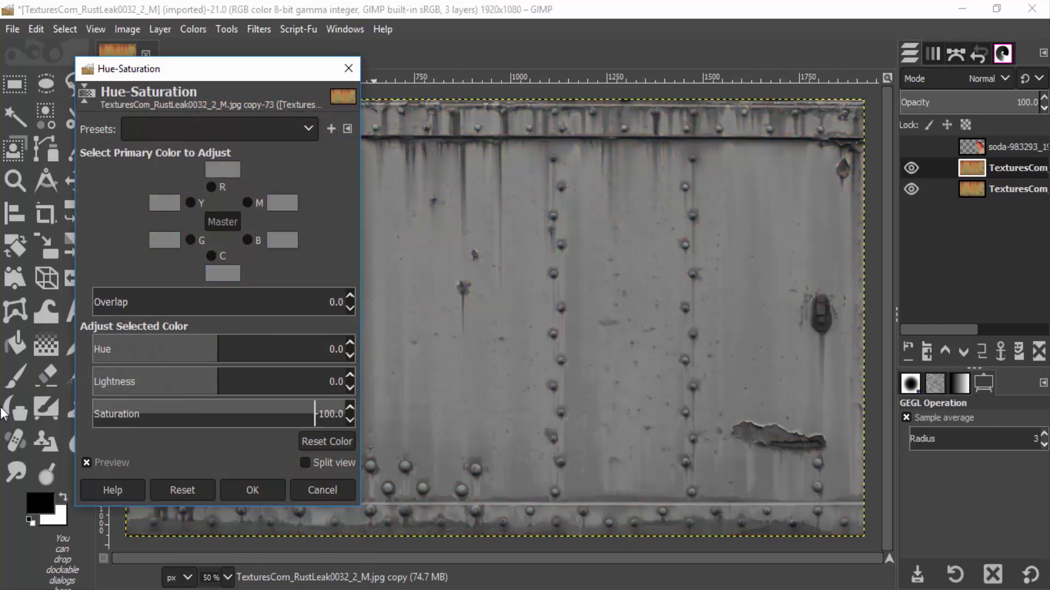
pyautogui.click(262, 486)
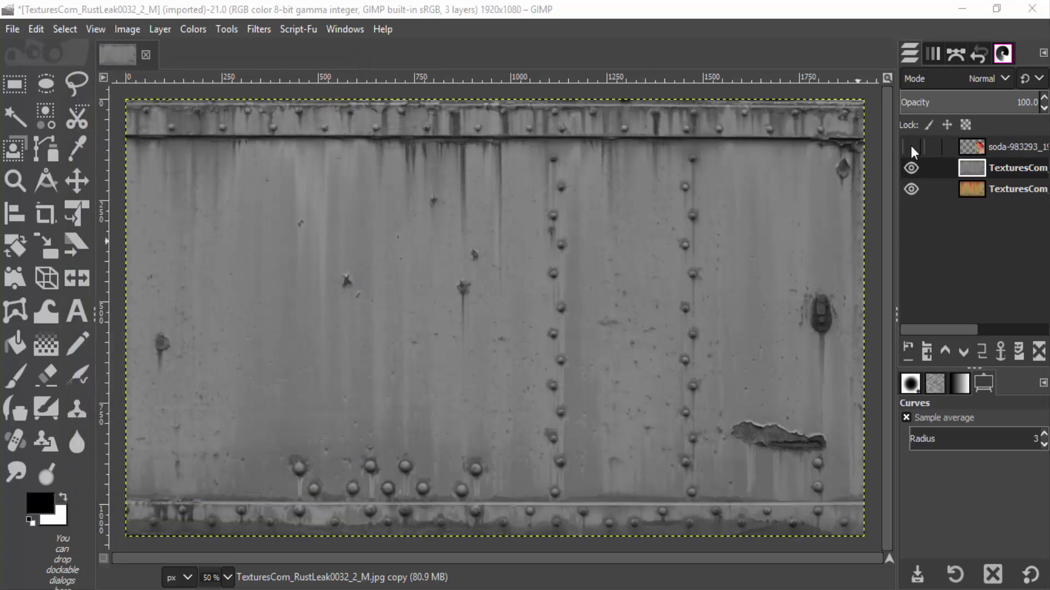
# Show the pin-up soda layer, resize it to image size, and give it a white layer mask
pyautogui.click(909, 146)
pyautogui.click(970, 149)
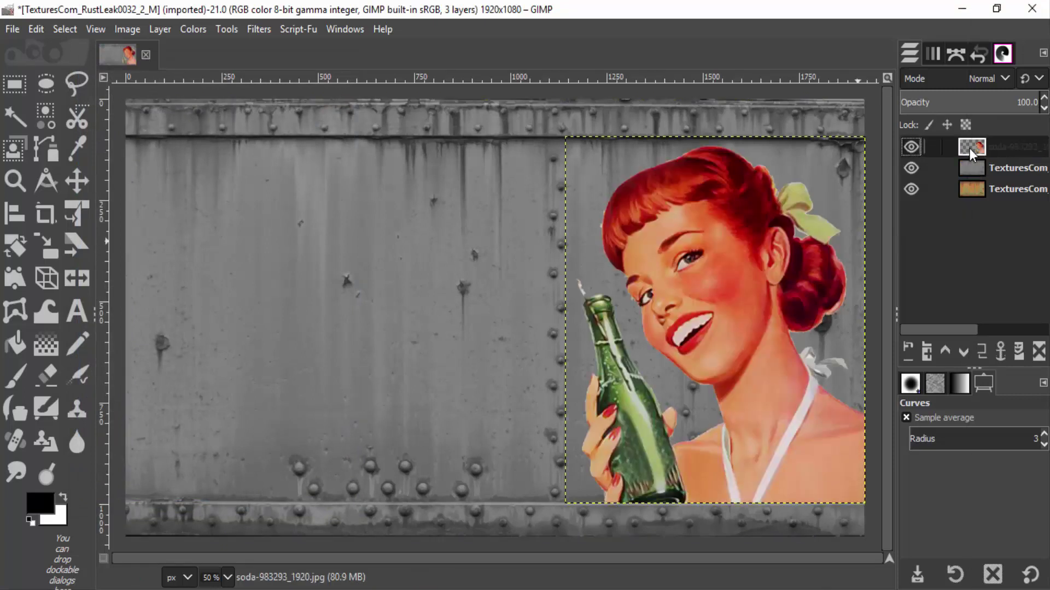
pyautogui.rightClick(982, 149)
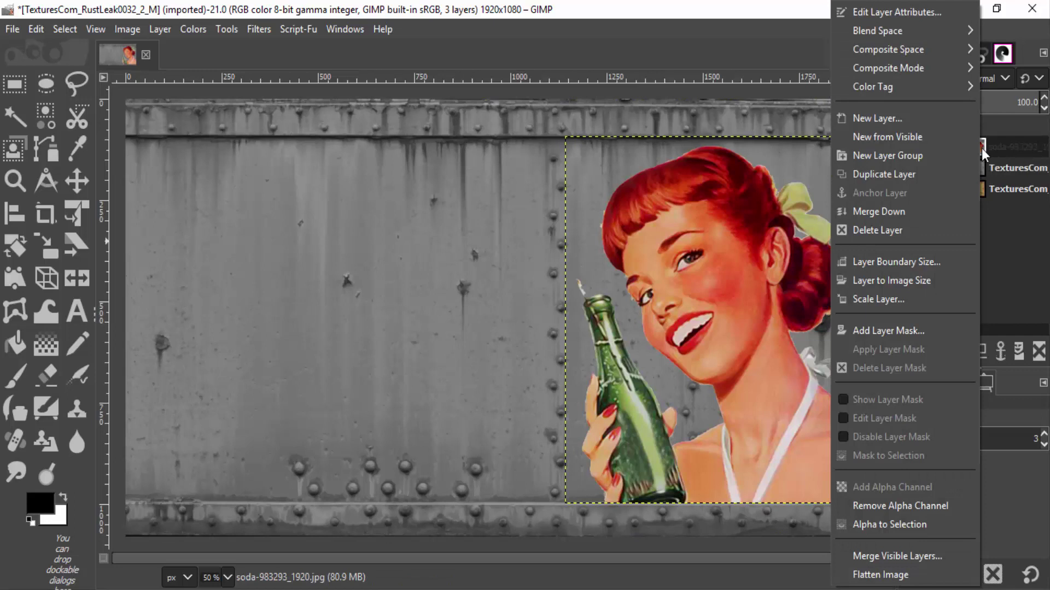
pyautogui.click(916, 283)
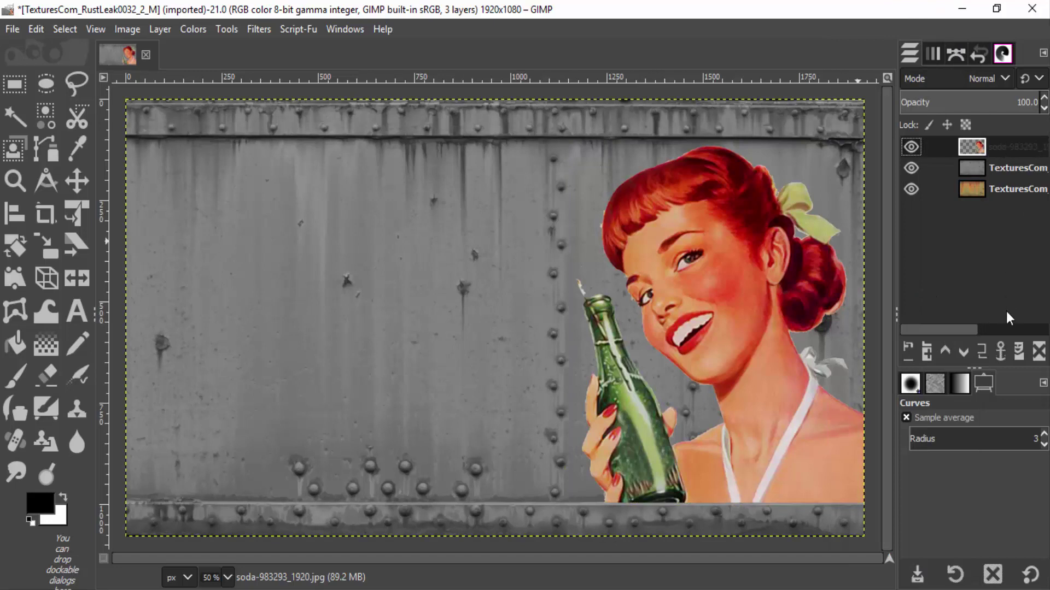
pyautogui.click(1014, 358)
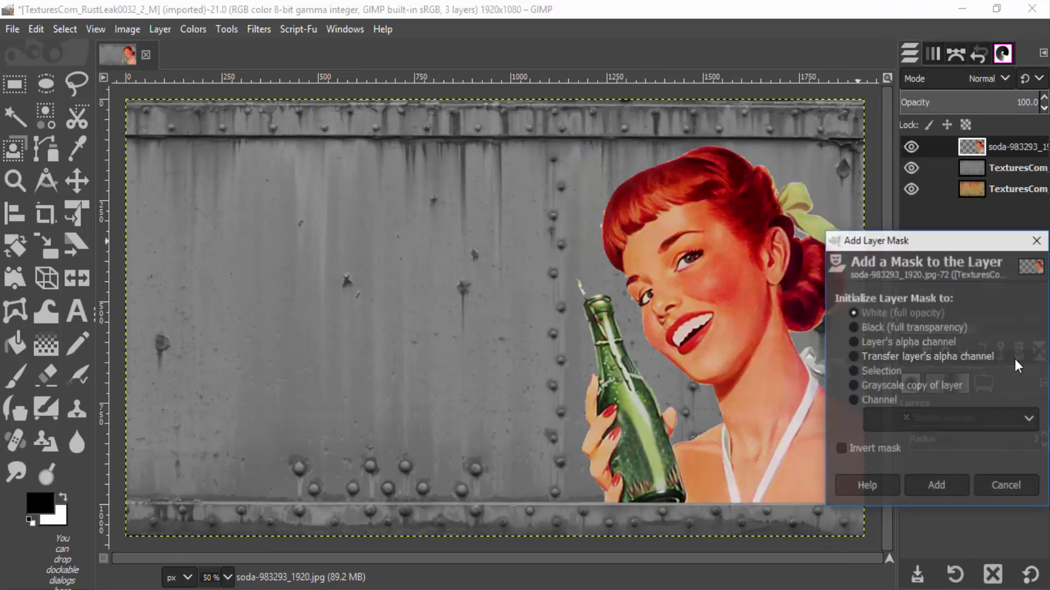
pyautogui.click(930, 493)
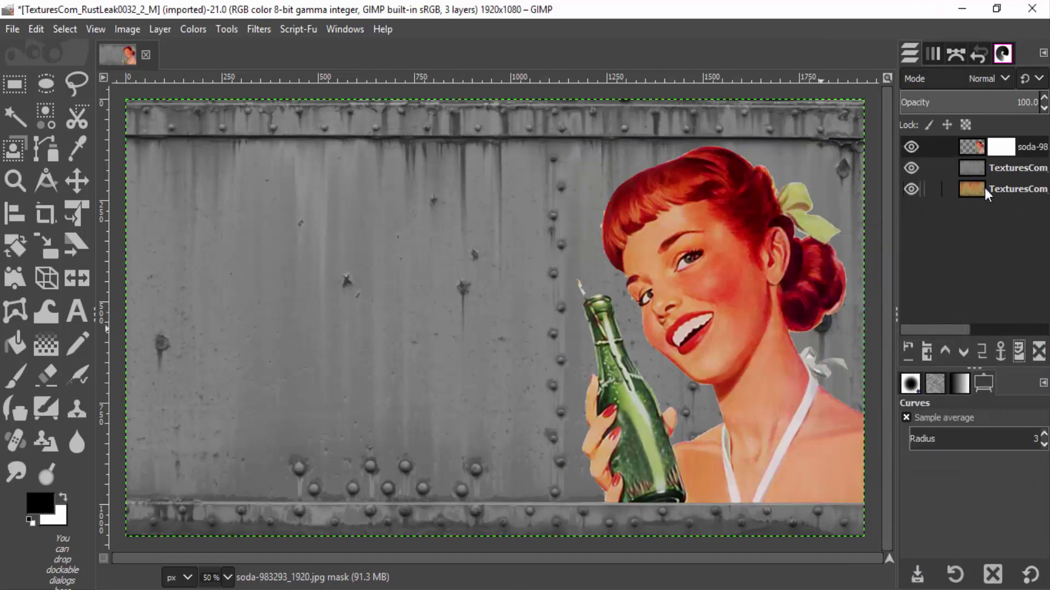
# Copy the grey texture layer and paste it into the soda layer's mask
pyautogui.click(998, 168)
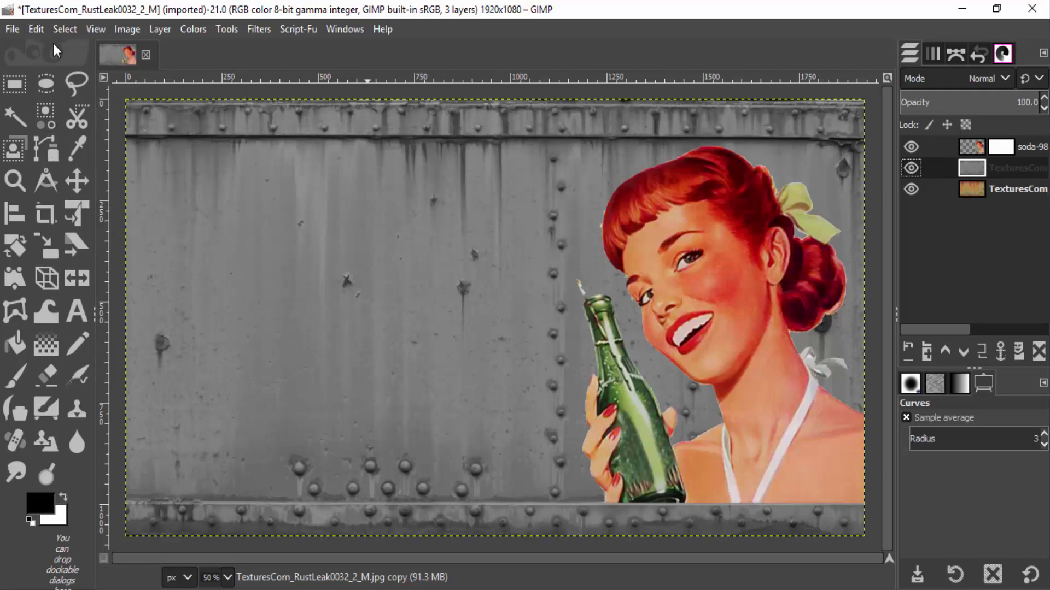
pyautogui.click(36, 31)
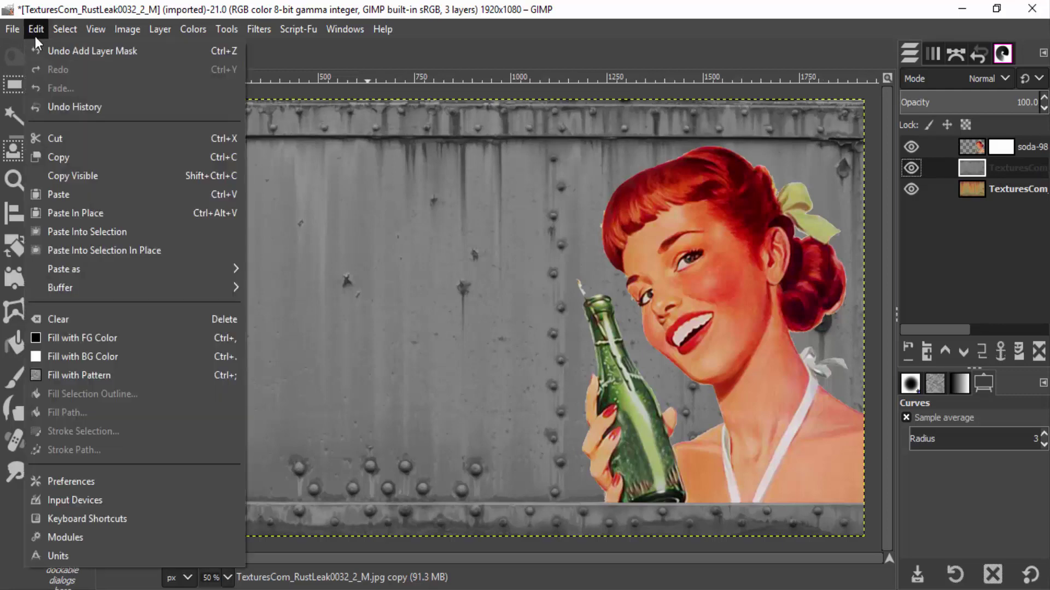
pyautogui.click(75, 156)
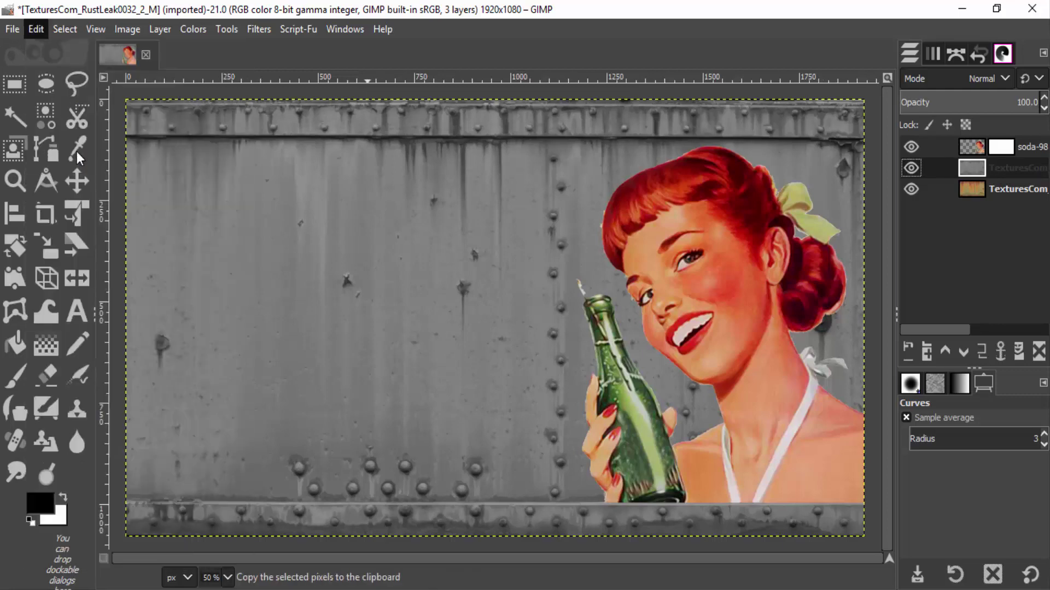
pyautogui.click(1000, 151)
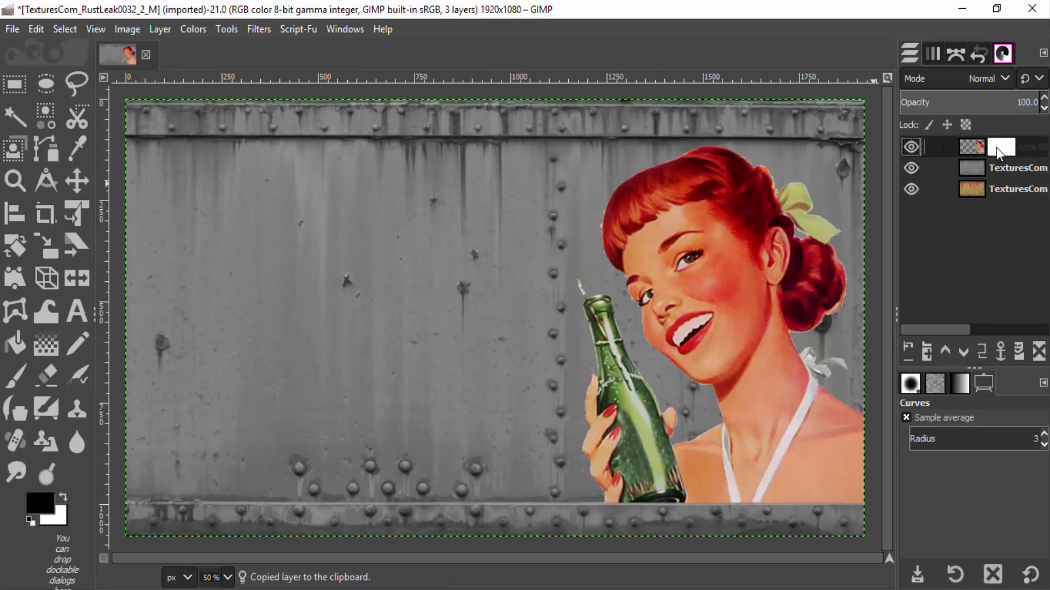
pyautogui.hotkey('ctrl', 'v')
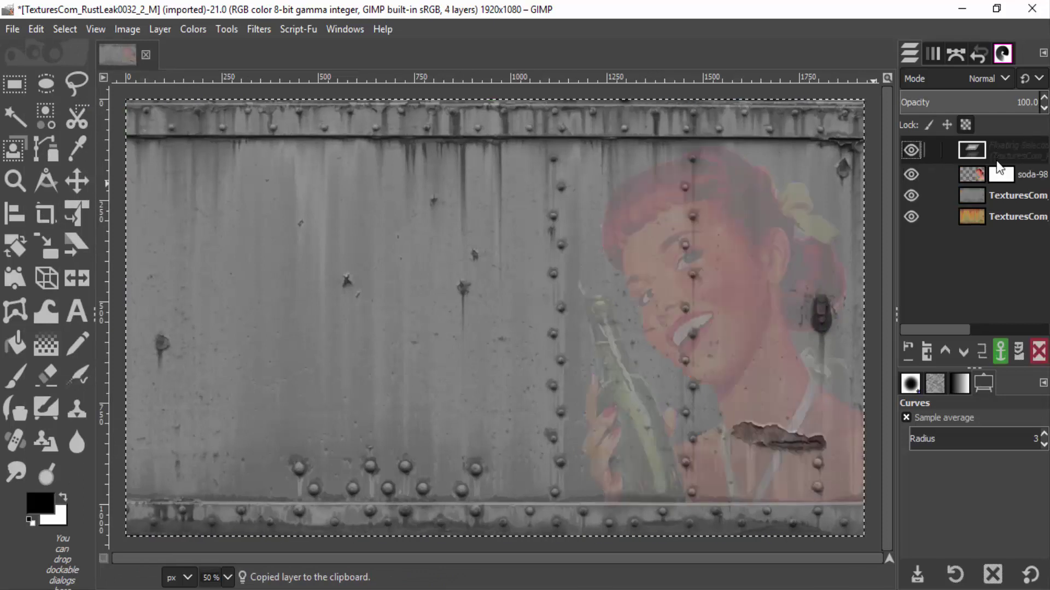
# Anchor the pasted texture in the mask, hide the grey texture layer, and reselect the mask
pyautogui.click(999, 354)
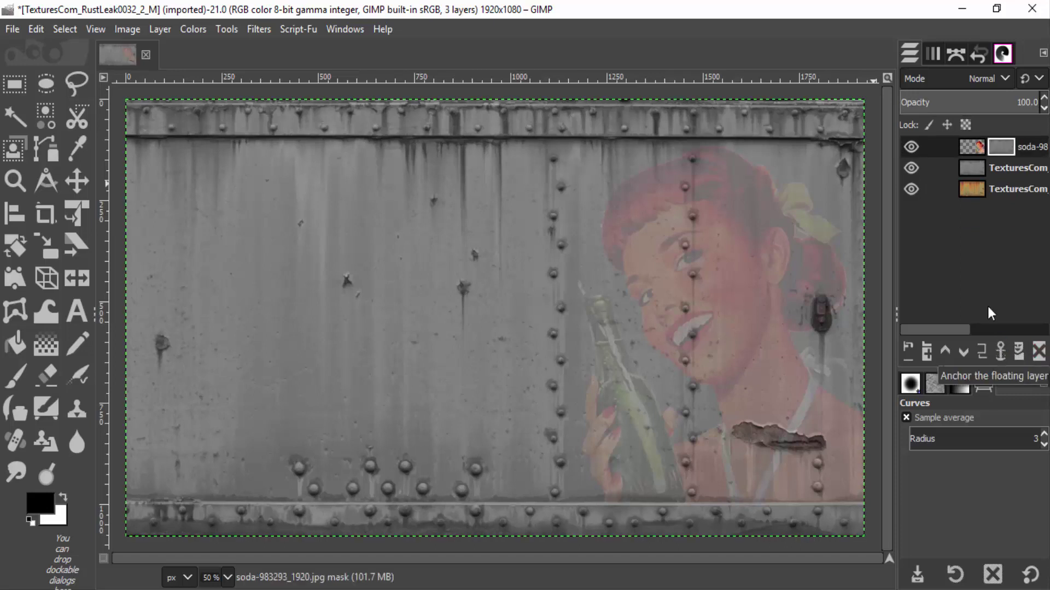
pyautogui.click(911, 167)
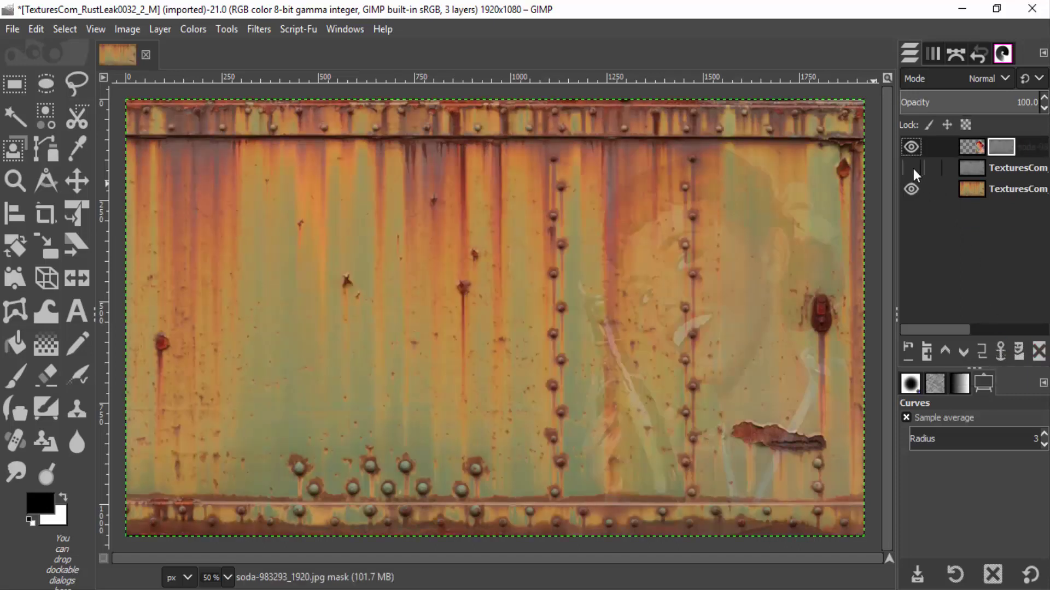
pyautogui.click(1001, 147)
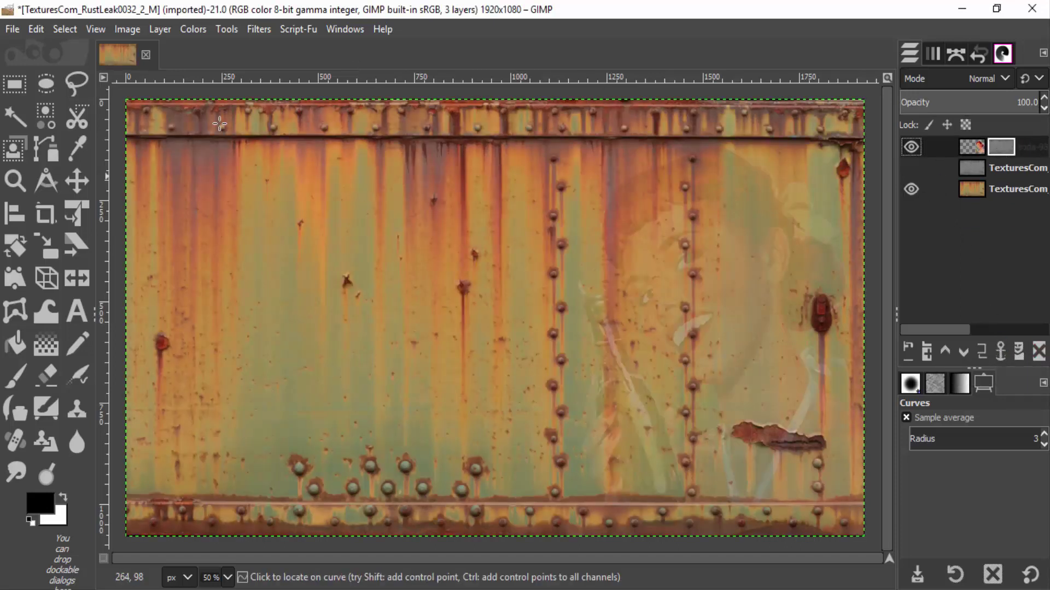
pyautogui.click(192, 28)
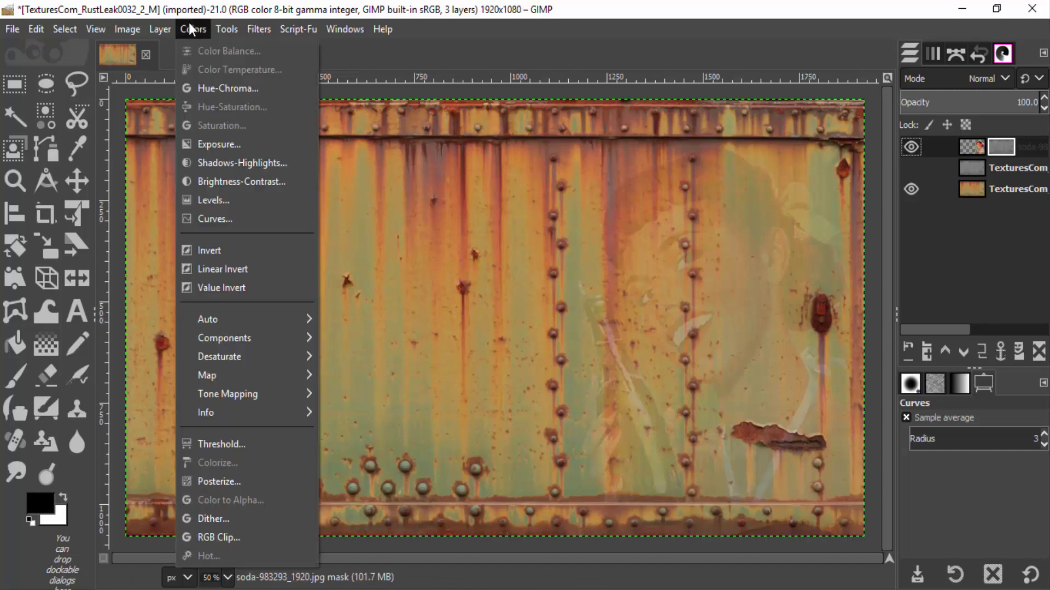
# Raise the soda mask's contrast in Levels, moving the black input point up and the white point down
pyautogui.click(239, 197)
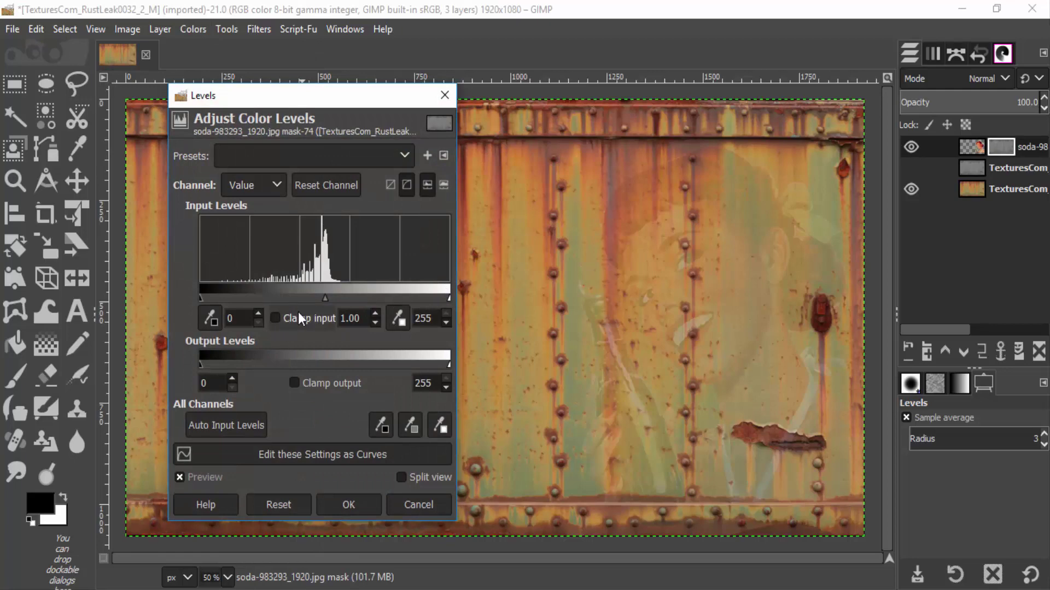
pyautogui.moveTo(202, 298); pyautogui.dragTo(225, 305)
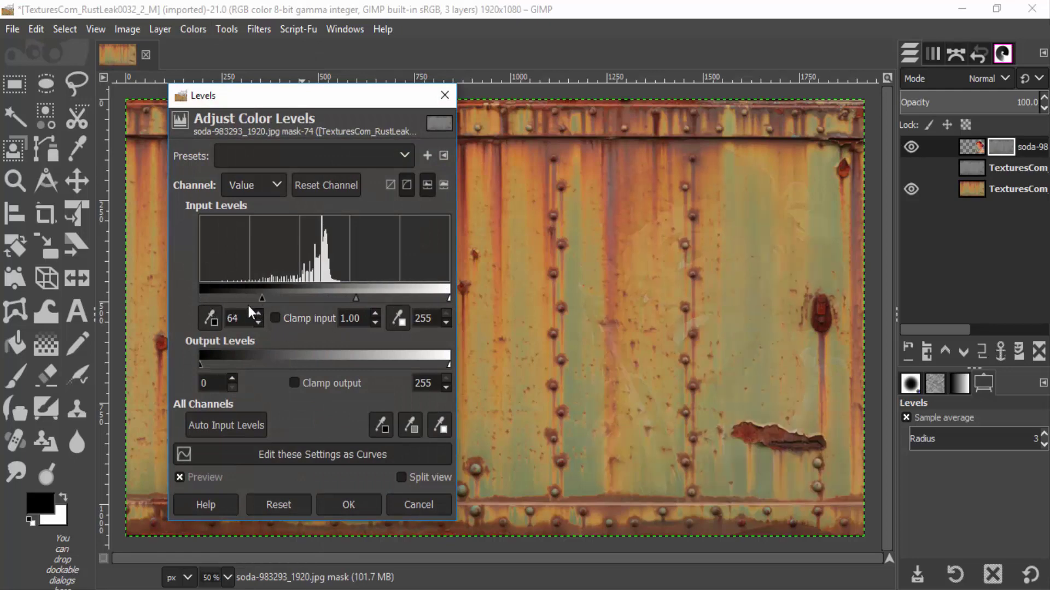
pyautogui.moveTo(447, 298)
pyautogui.mouseDown()
pyautogui.moveTo(278, 304)
pyautogui.moveTo(337, 302)
pyautogui.mouseUp()
pyautogui.moveTo(221, 300); pyautogui.dragTo(227, 300)
pyautogui.moveTo(337, 300)
pyautogui.mouseDown()
pyautogui.moveTo(287, 299)
pyautogui.moveTo(322, 300)
pyautogui.mouseUp()
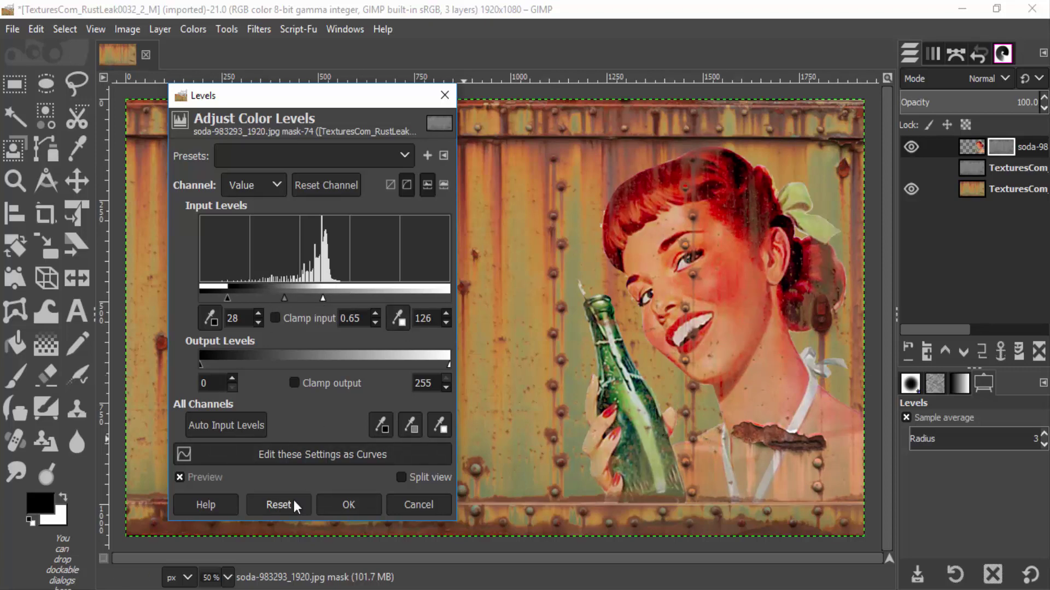
pyautogui.click(347, 506)
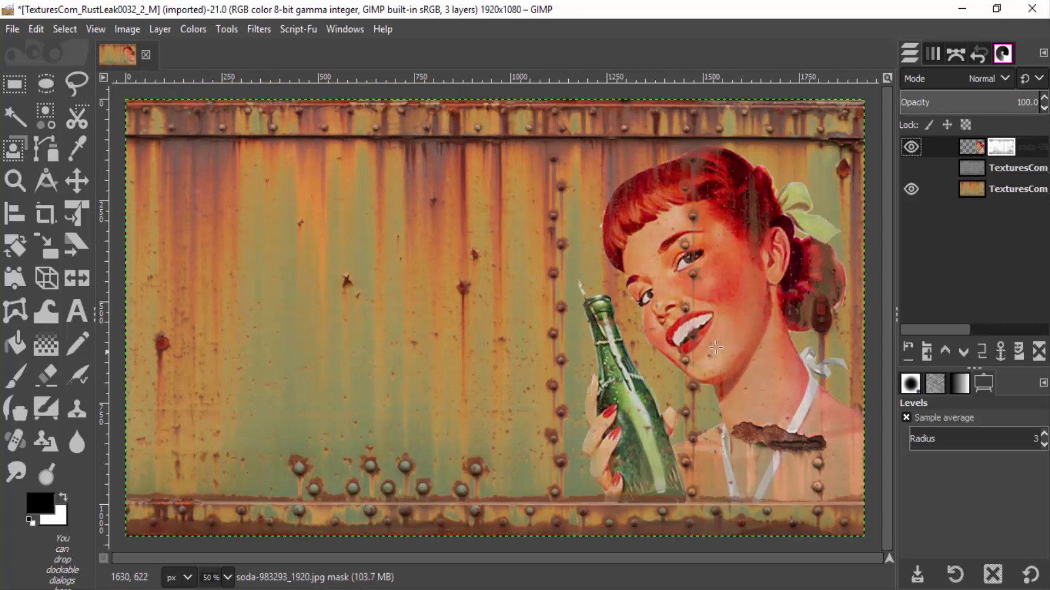
pyautogui.scroll(1, 712, 355)
pyautogui.scroll(5, 692, 358)
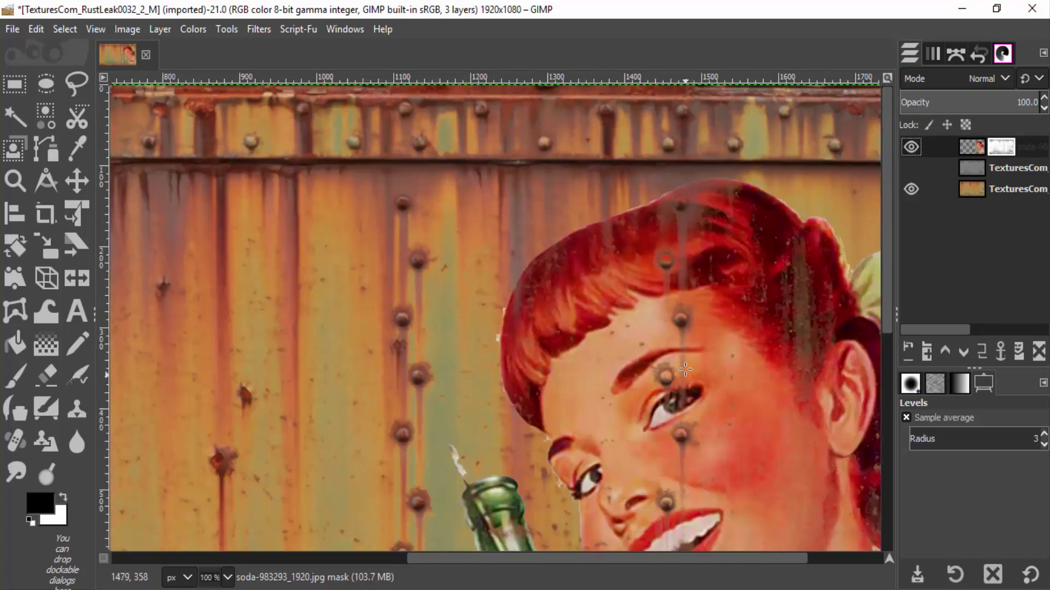
pyautogui.keyDown('ctrl'); pyautogui.scroll(2, 685, 362); pyautogui.keyUp('ctrl')
pyautogui.scroll(-3, 681, 361)
pyautogui.scroll(-4, 682, 362)
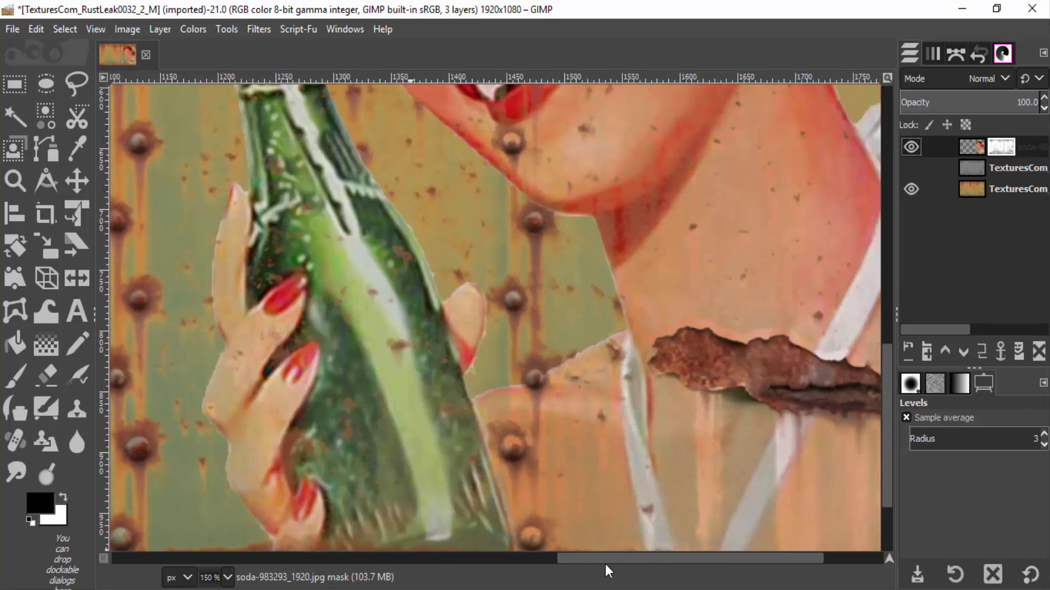
pyautogui.moveTo(555, 564); pyautogui.dragTo(688, 572)
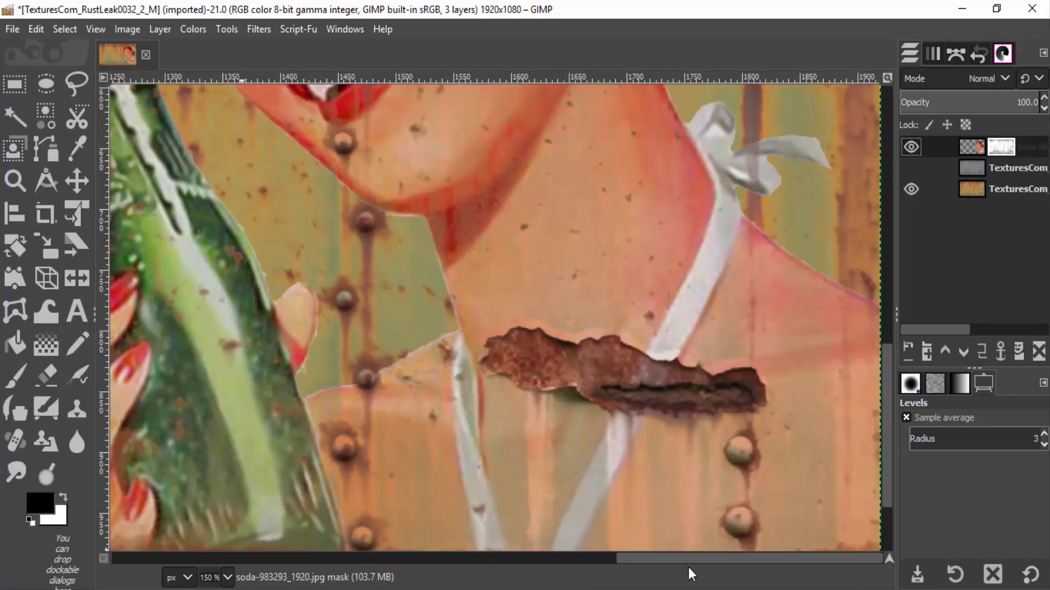
pyautogui.scroll(-3, 709, 405)
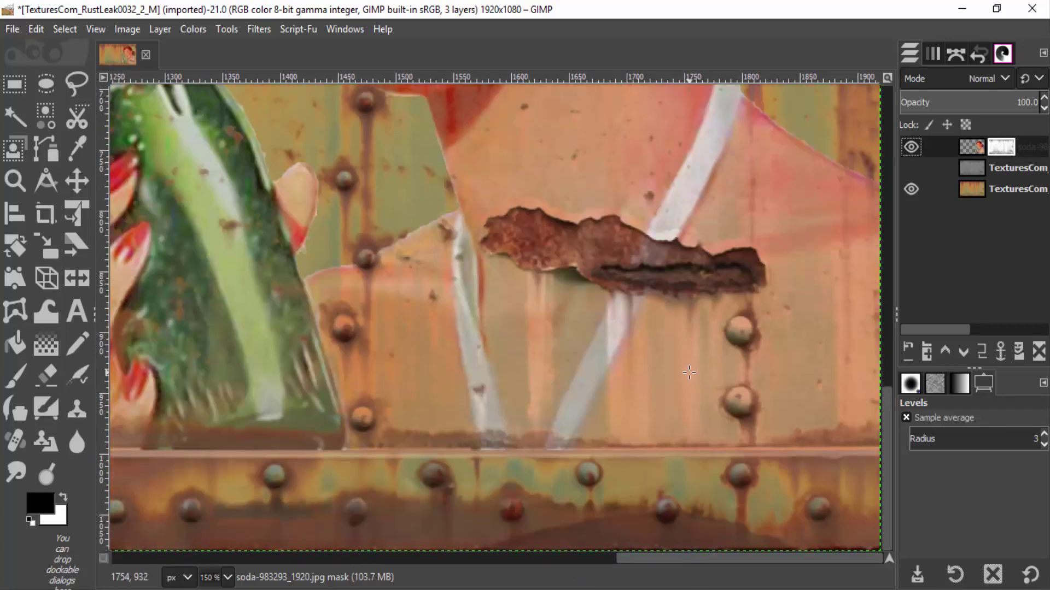
pyautogui.scroll(2, 705, 369)
pyautogui.scroll(3, 704, 309)
pyautogui.scroll(3, 705, 309)
pyautogui.scroll(2, 704, 308)
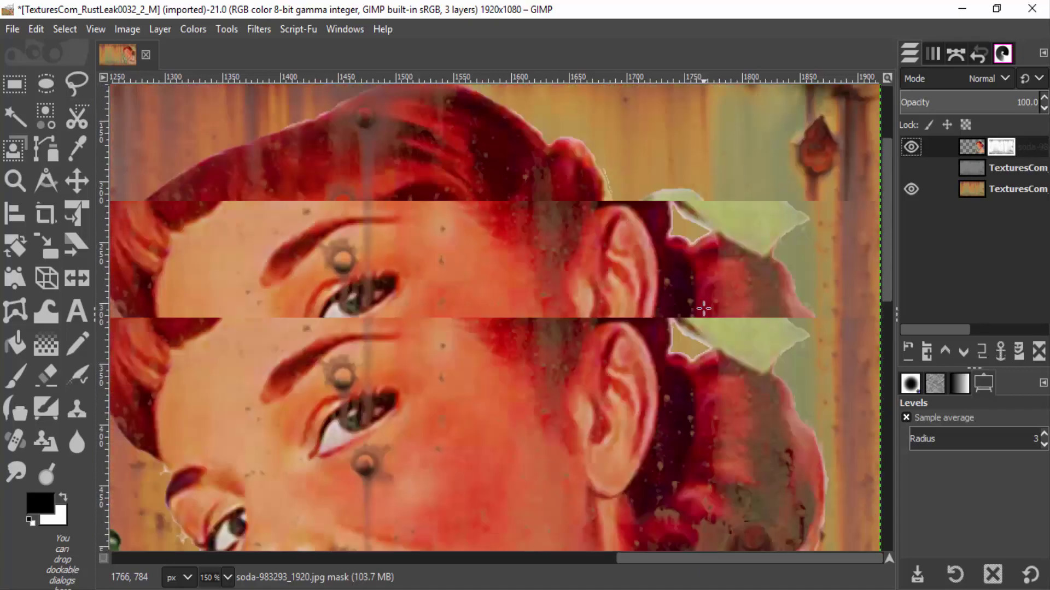
pyautogui.keyDown('ctrl'); pyautogui.scroll(-1, 704, 308); pyautogui.keyUp('ctrl')
pyautogui.keyDown('ctrl'); pyautogui.scroll(-1, 704, 309); pyautogui.keyUp('ctrl')
pyautogui.keyDown('ctrl'); pyautogui.scroll(-1, 704, 309); pyautogui.keyUp('ctrl')
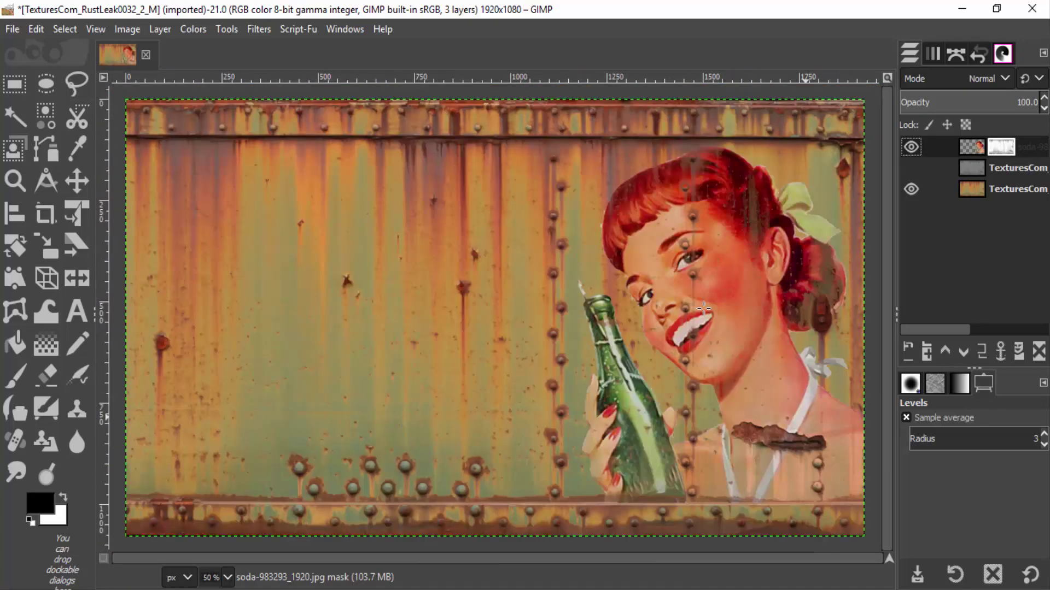